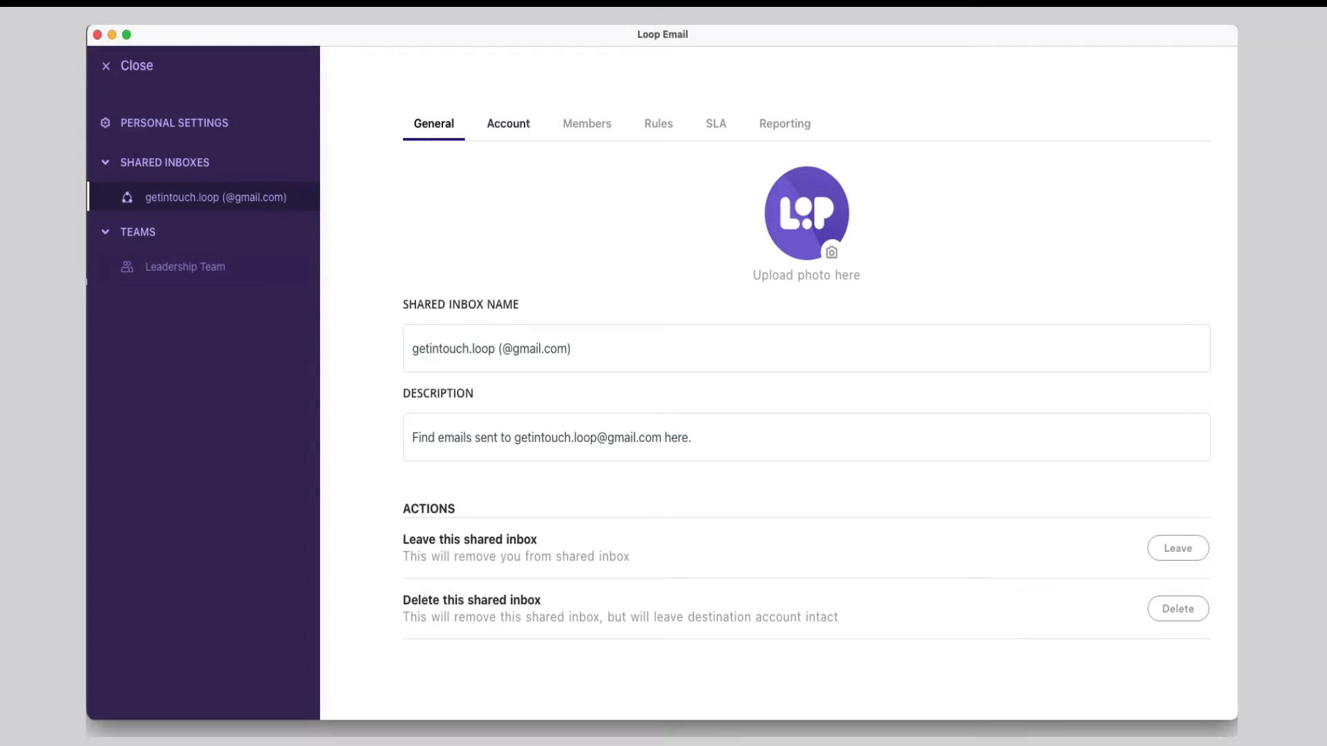
- In the shared inbox's account settings, try a syncing history import range of December 1, 2020, and close without importing
left_click(508, 123)
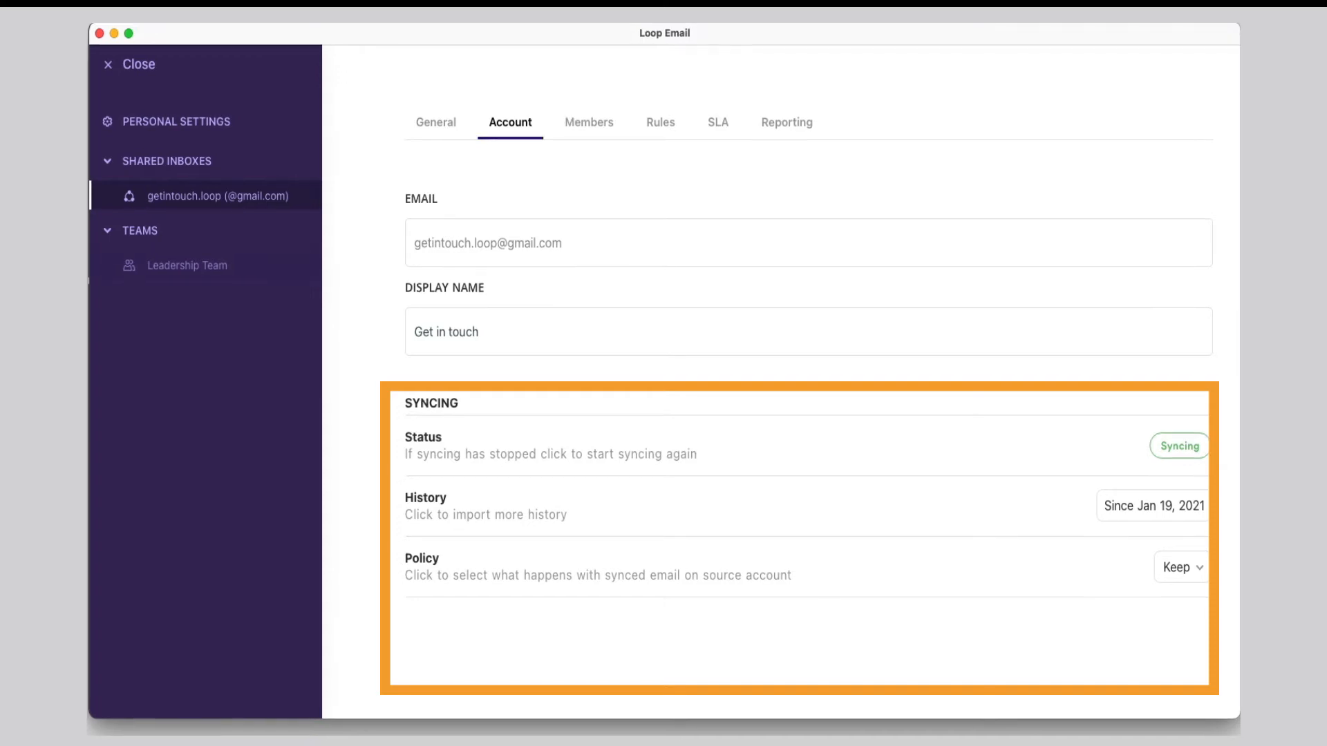
left_click(1117, 504)
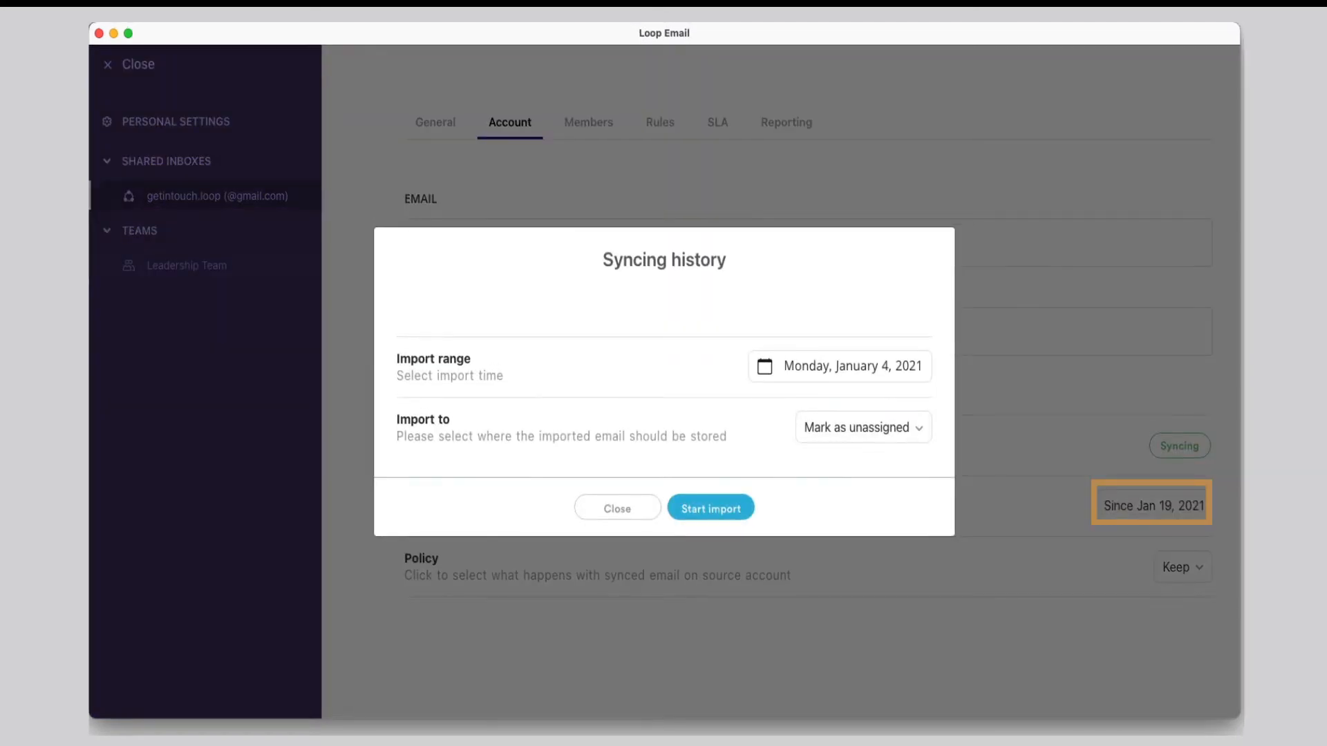
left_click(839, 367)
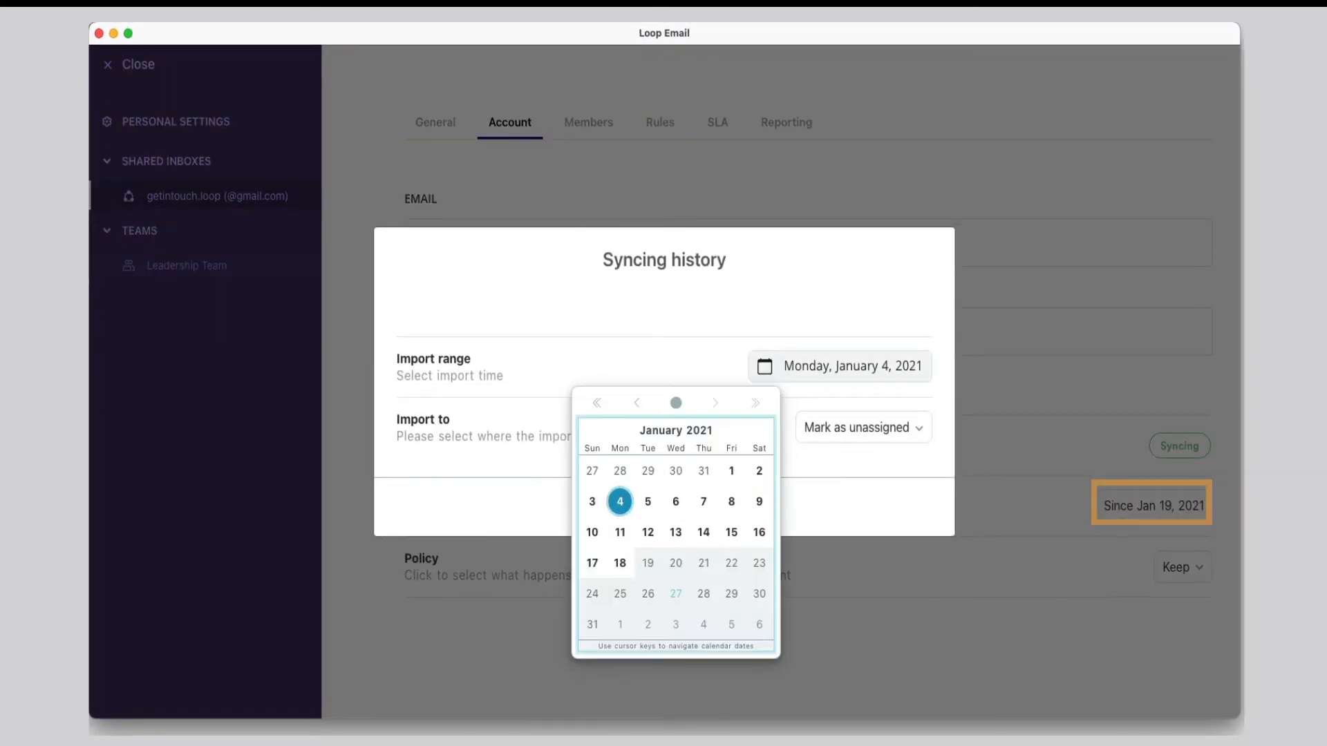
left_click(636, 403)
left_click(648, 470)
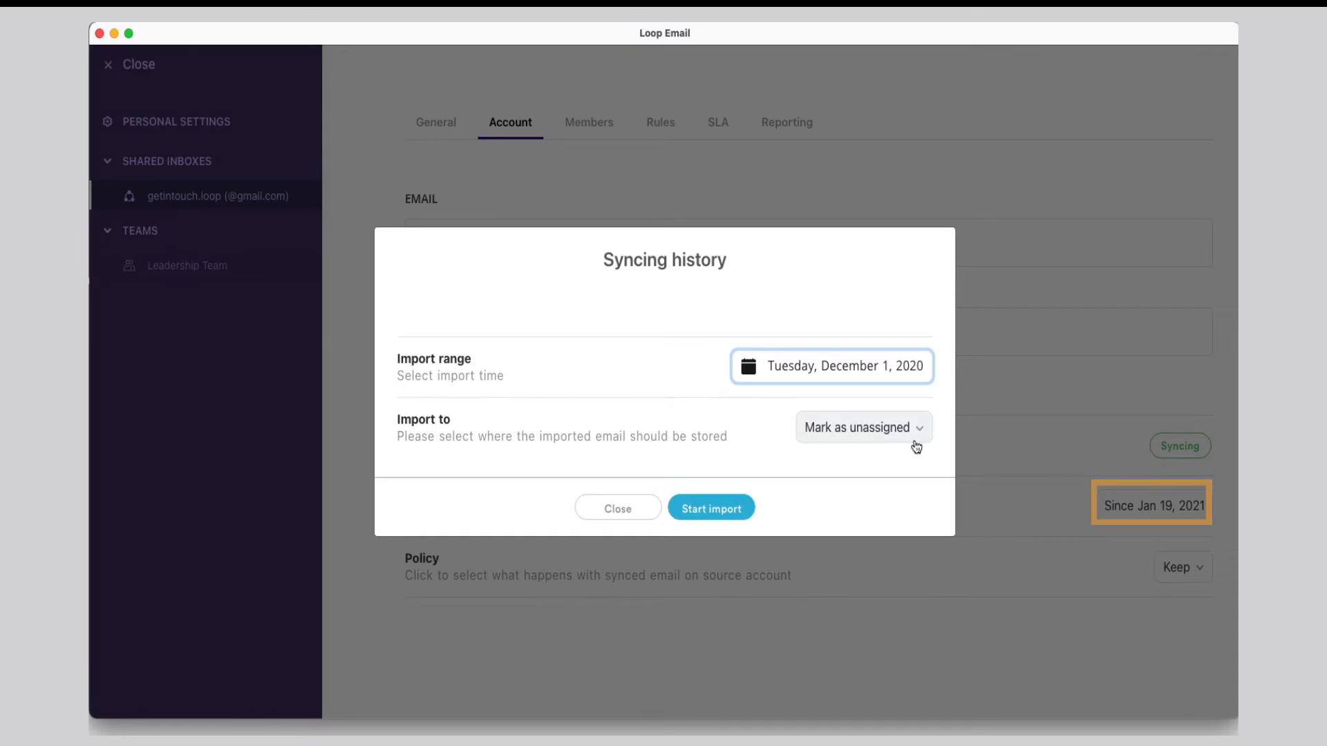
left_click(916, 445)
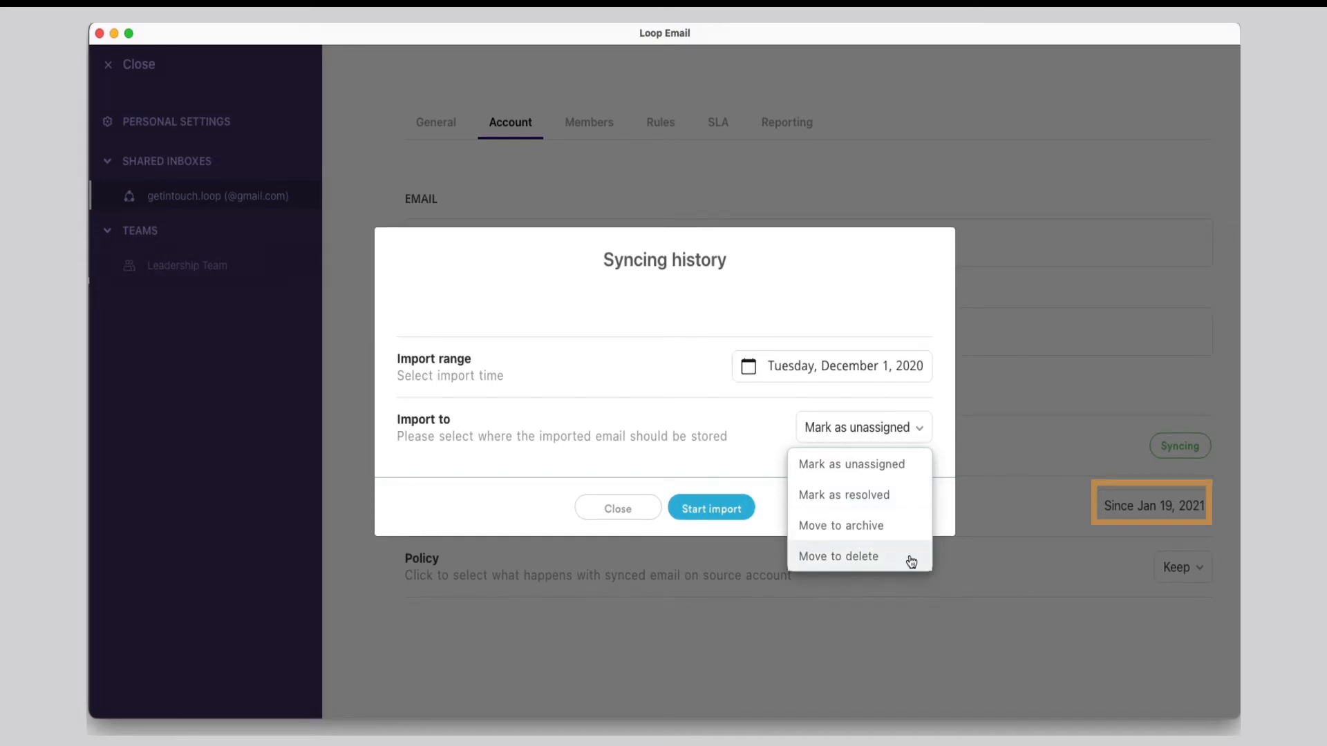
left_click(773, 501)
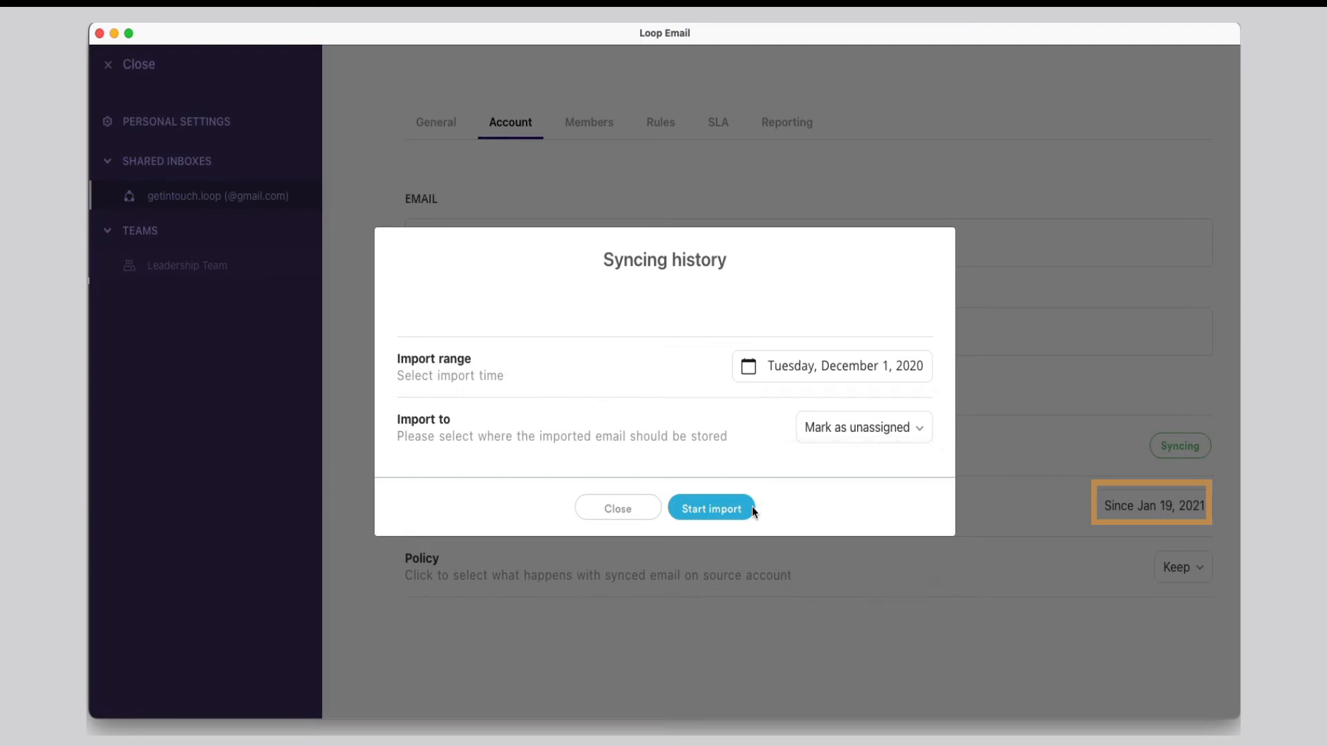
left_click(654, 509)
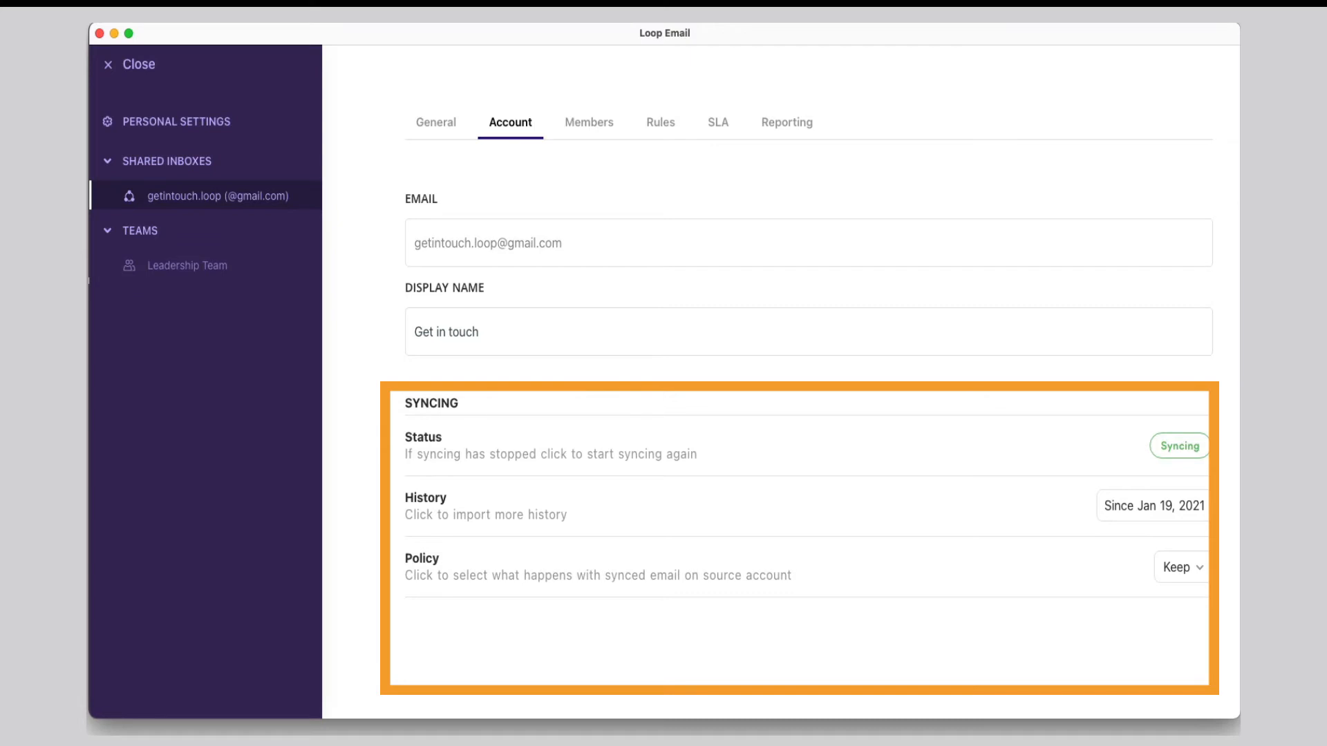
- Review the available policy options for synced email on the source account
left_click(1203, 576)
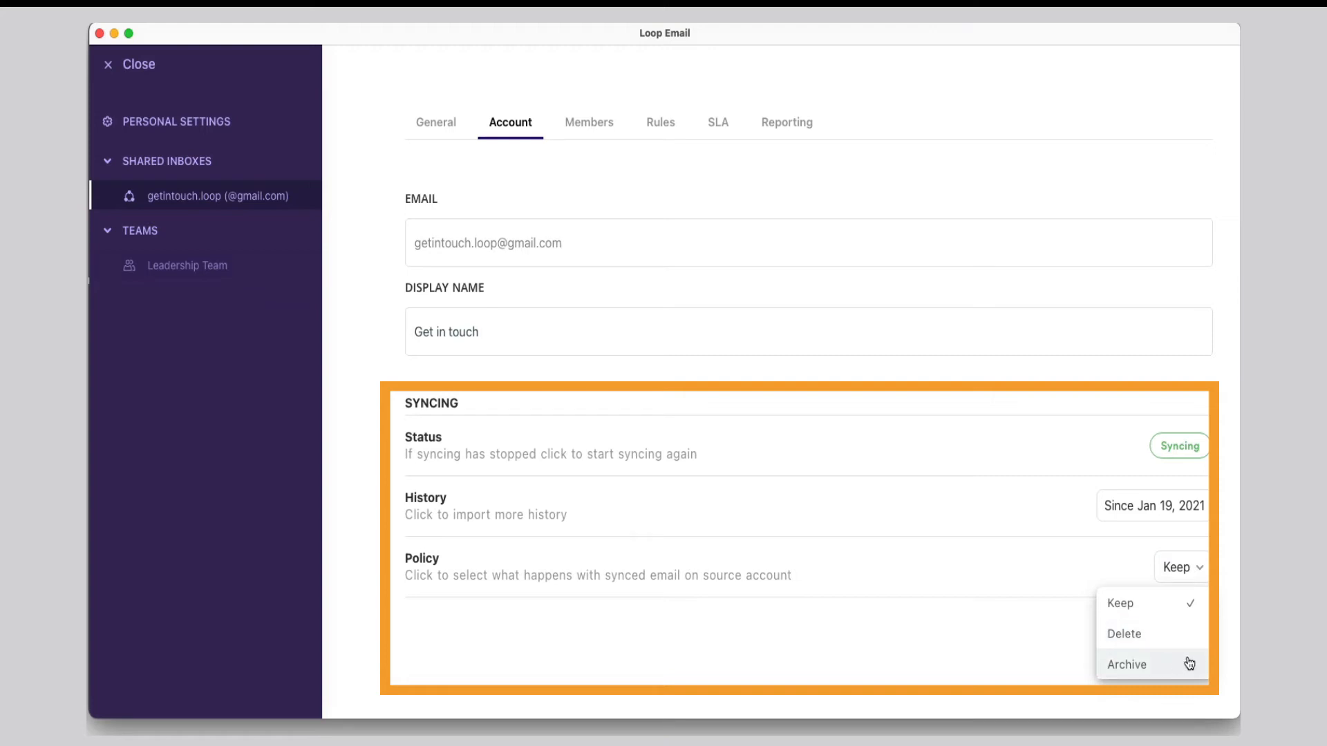
left_click(1220, 582)
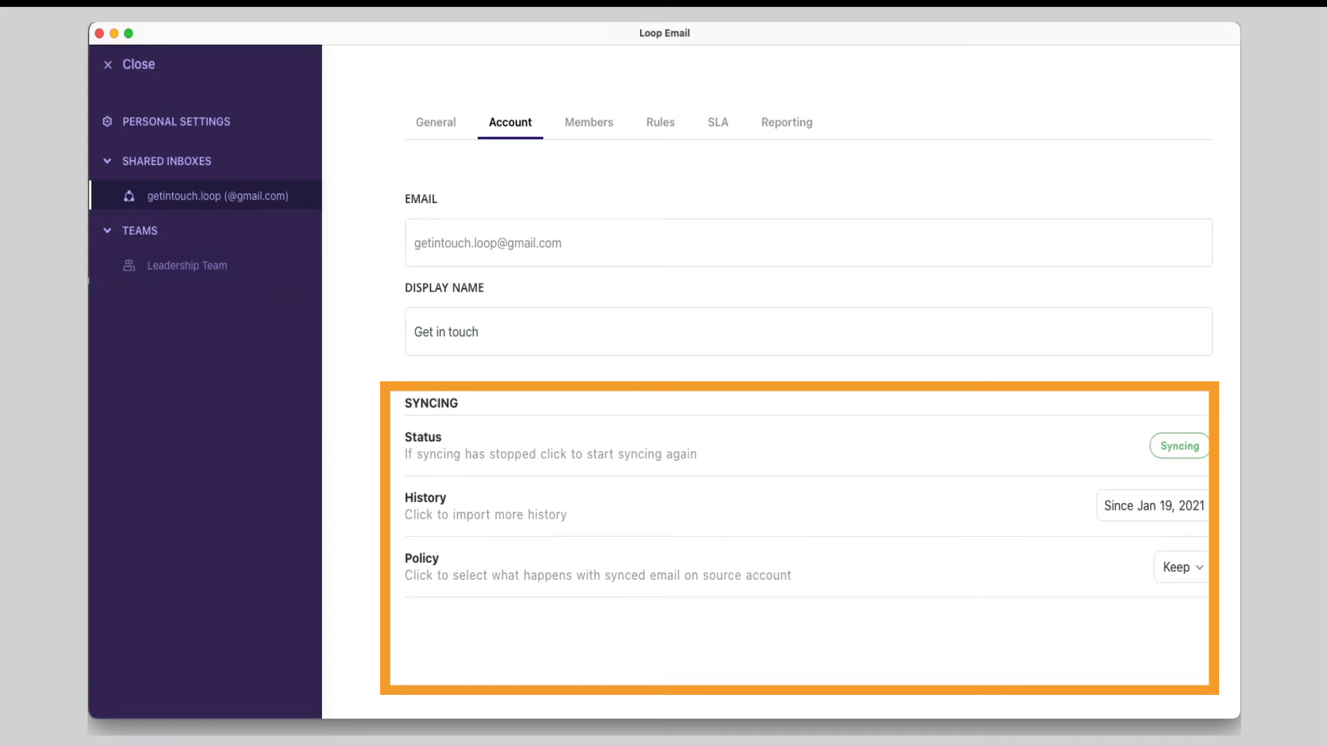
- Review the contacts that can be added as shared inbox admins and the actions available for the last listed admin
left_click(589, 122)
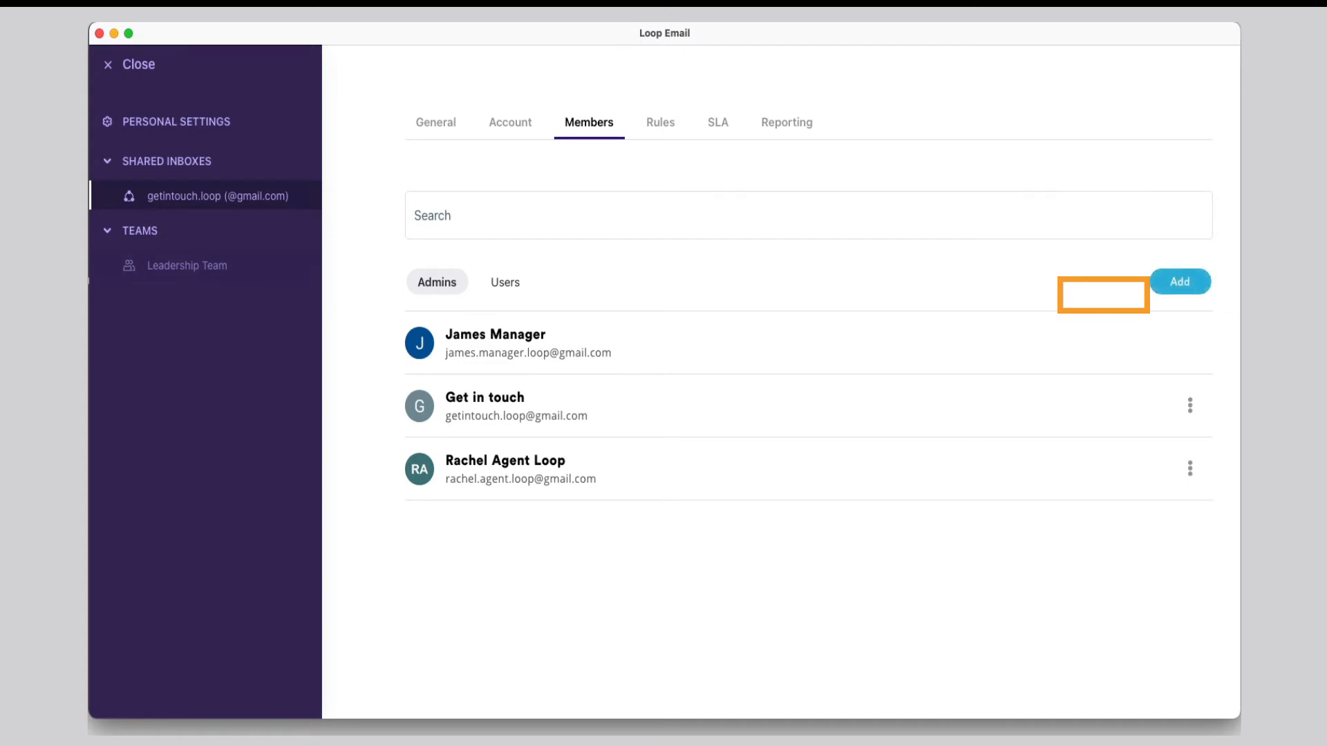
left_click(1180, 281)
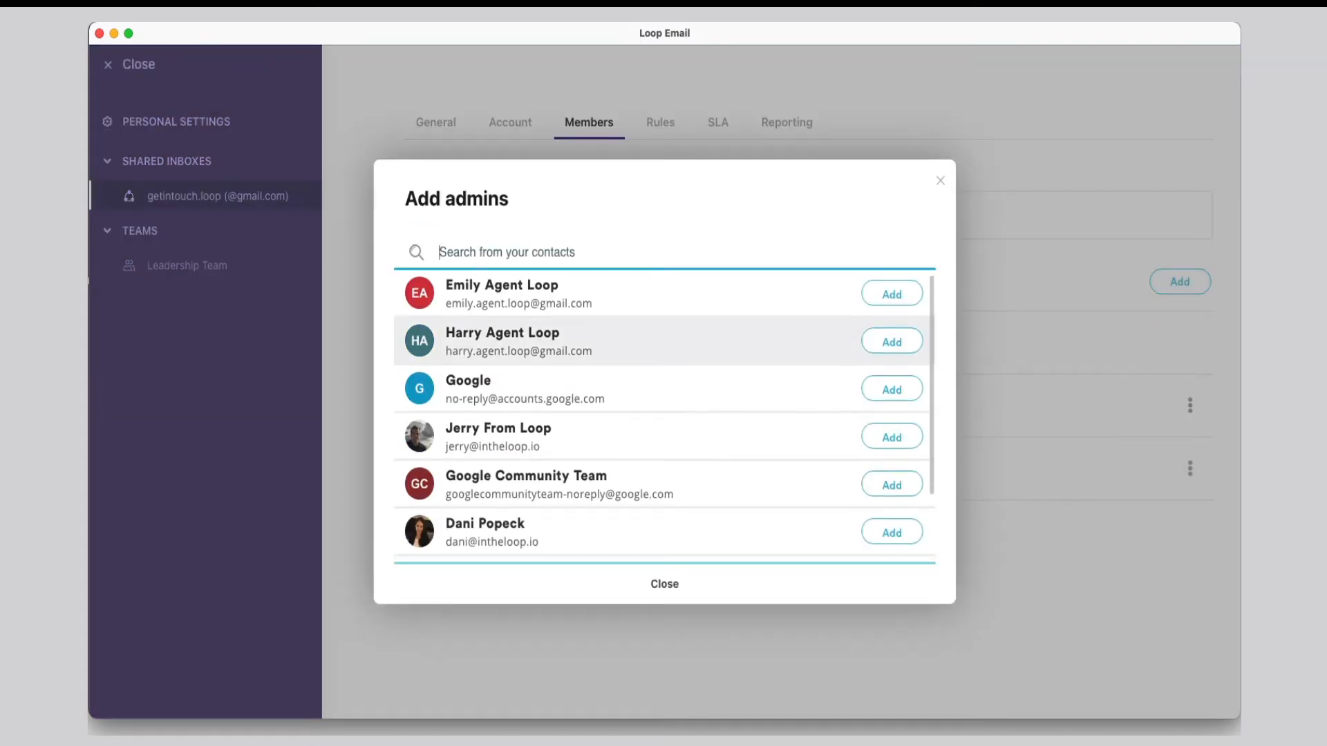
scroll(663, 359, "down", 3)
scroll(663, 383, "up", 3)
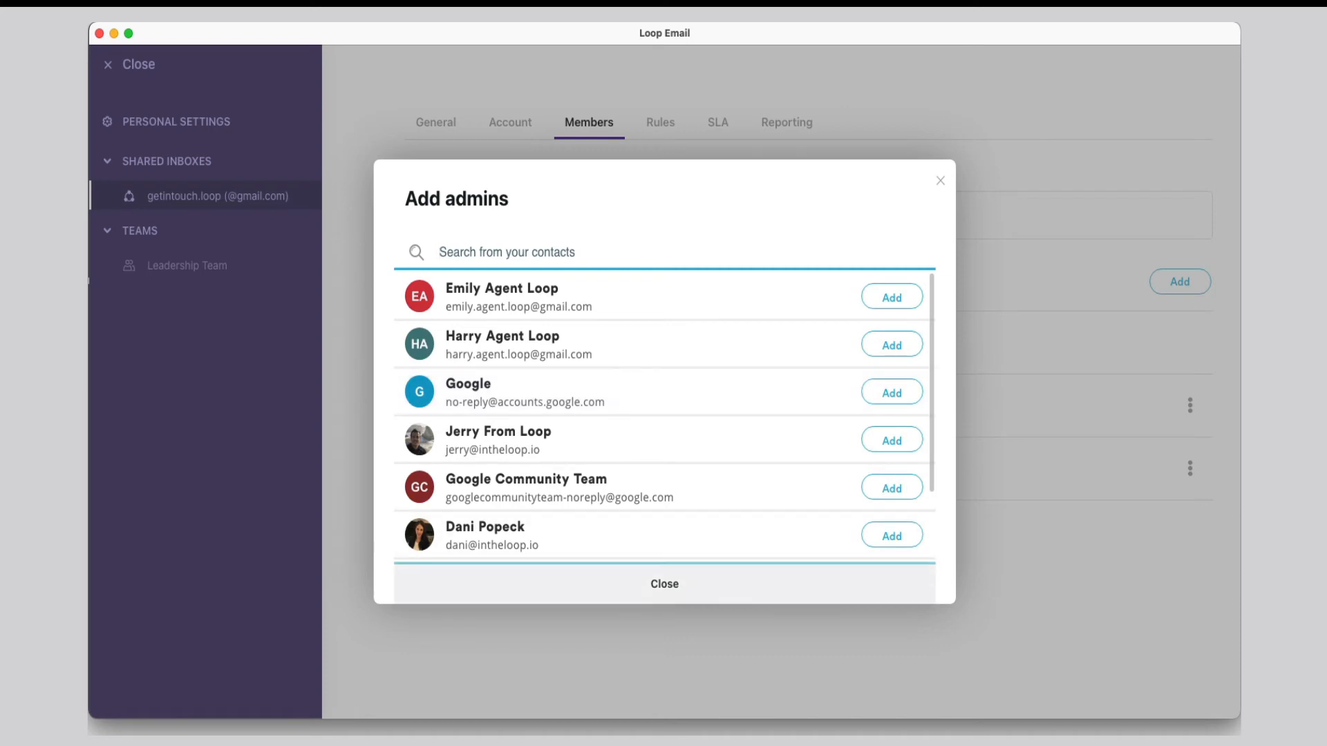
left_click(664, 584)
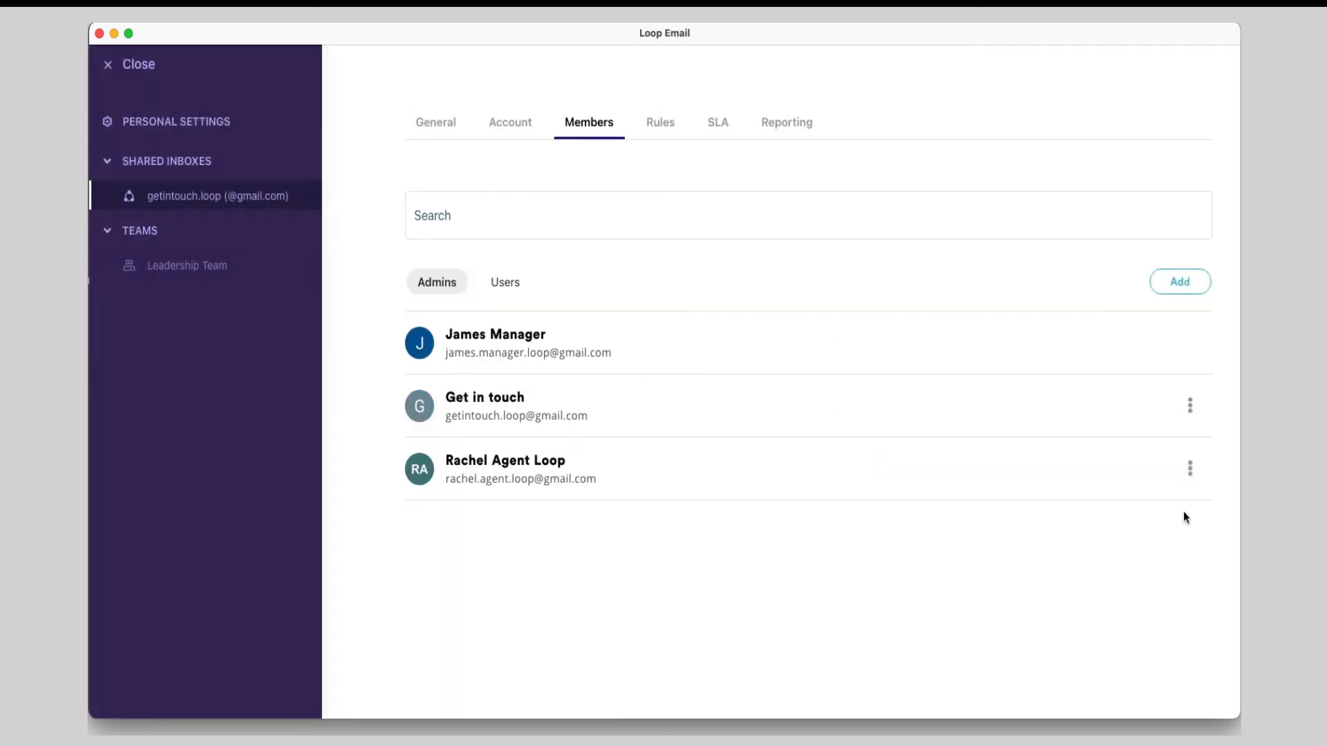
left_click(1190, 470)
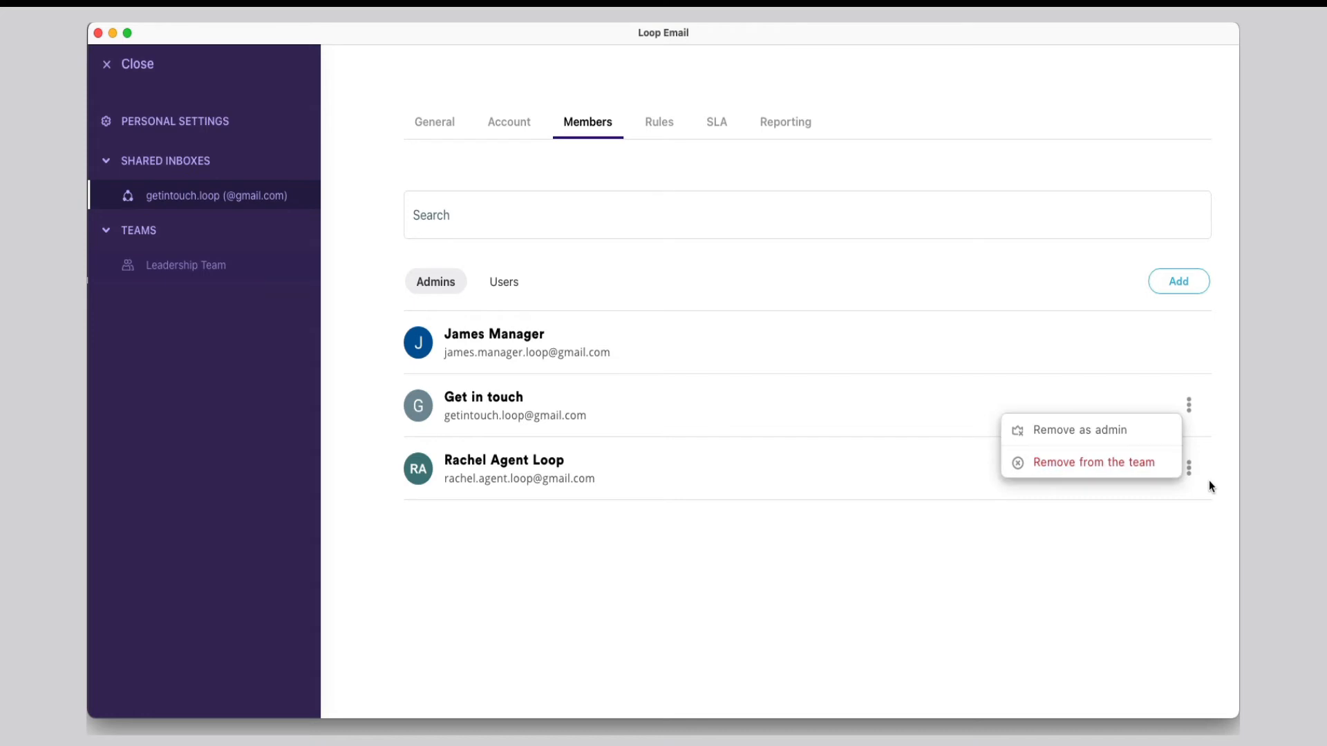
left_click(1208, 480)
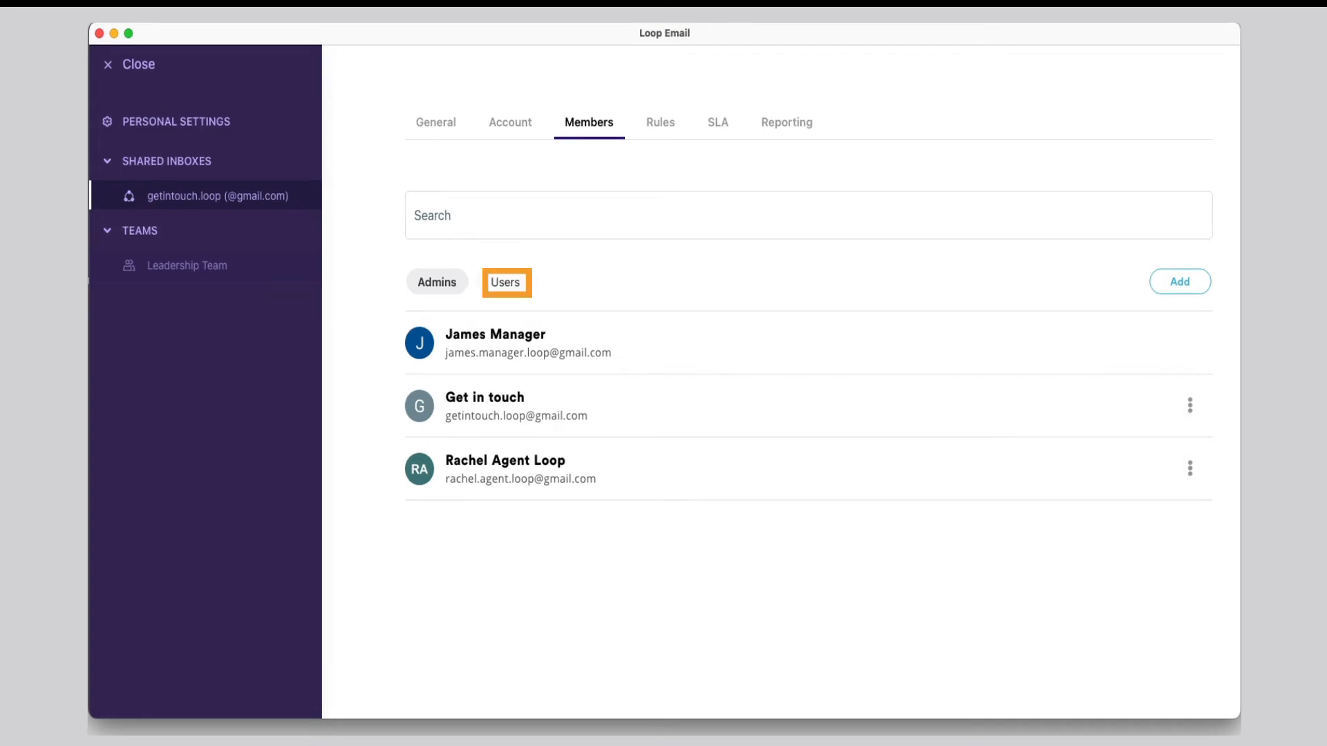
- Show the shared inbox's users and review the actions available for the second user
left_click(505, 282)
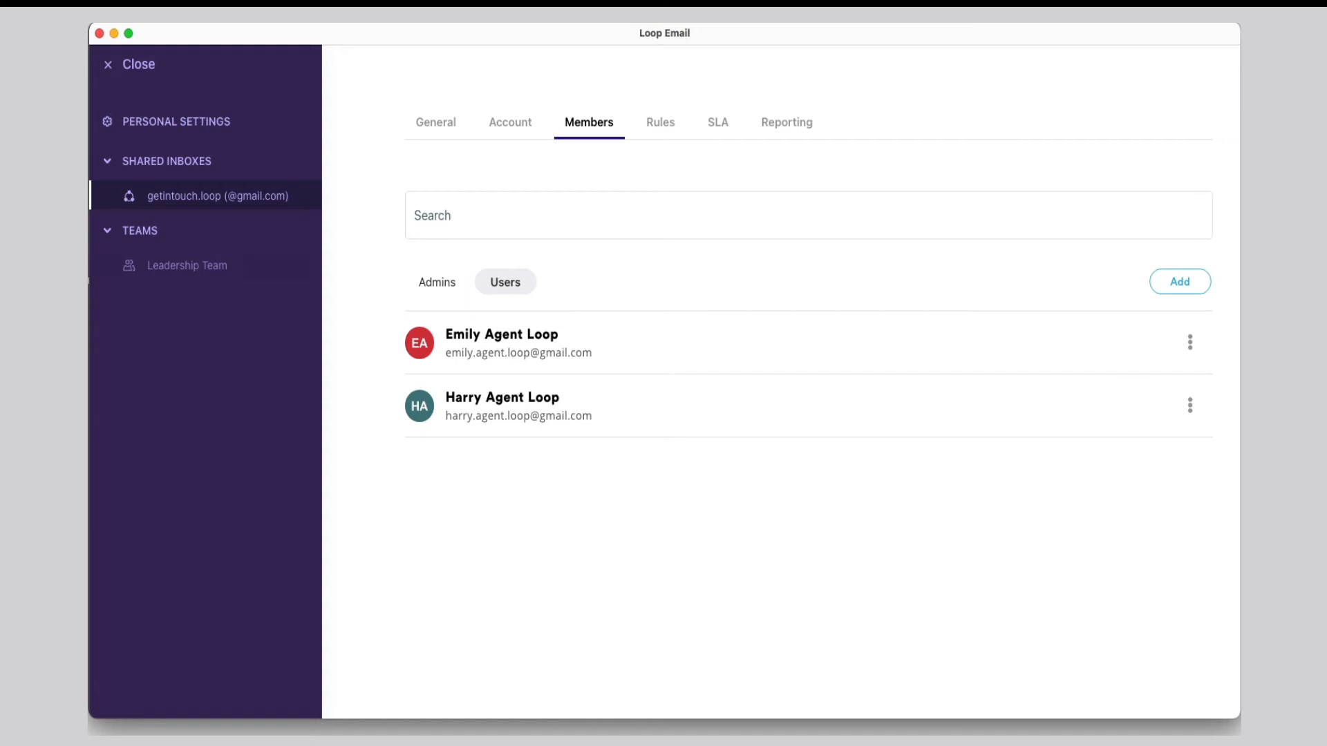
left_click(1190, 405)
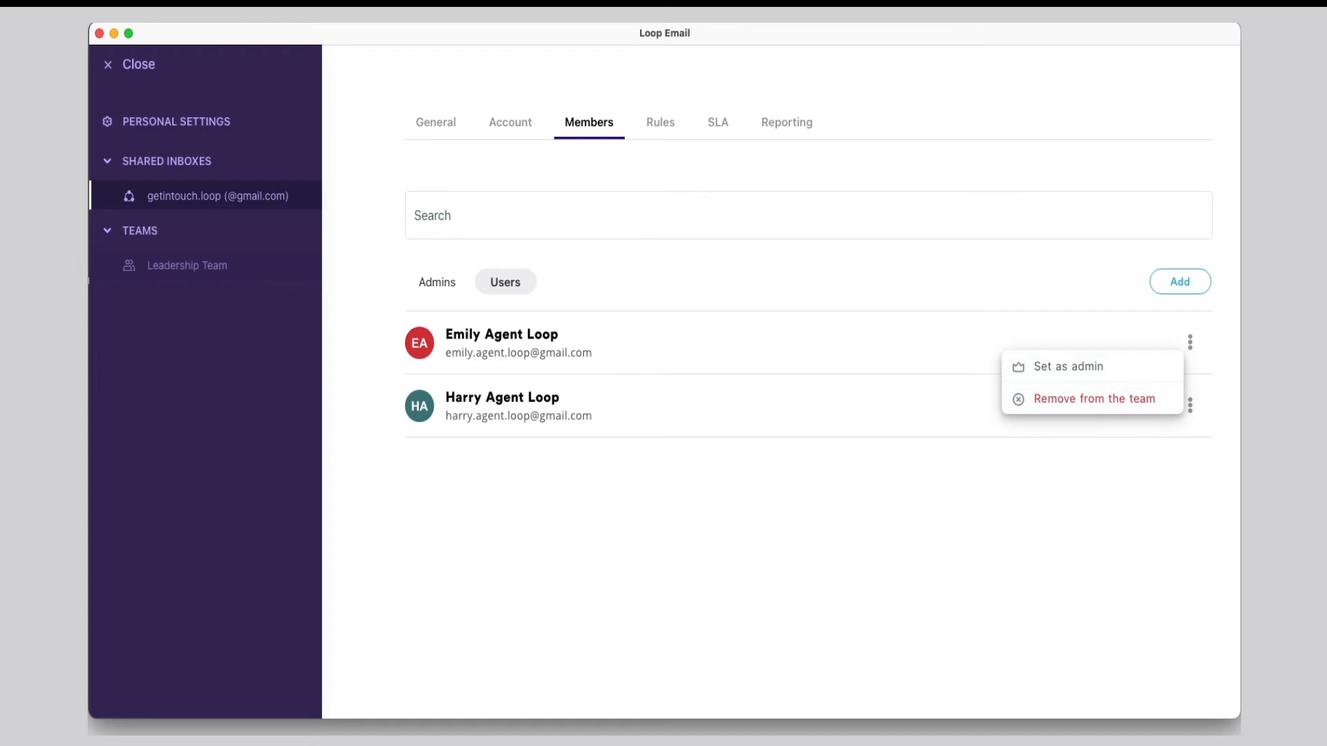
key("Escape")
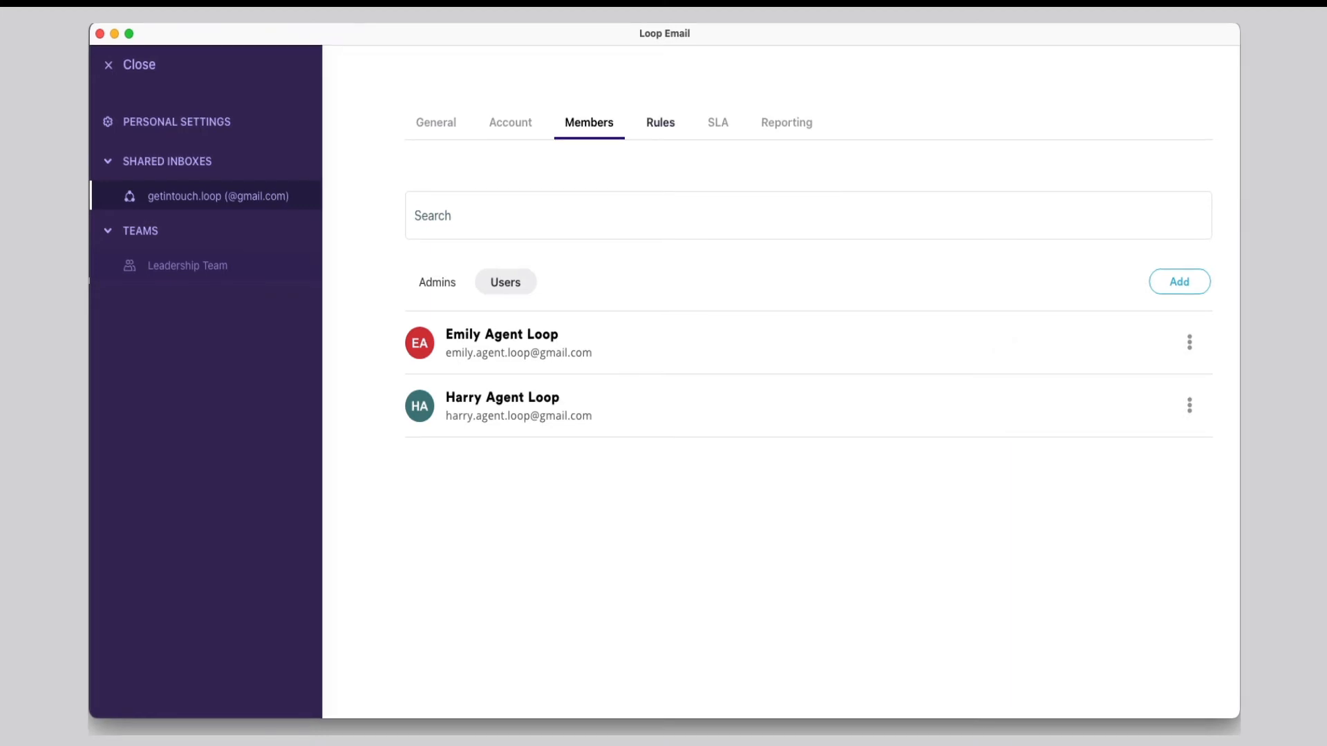
- Add a shared inbox rule named "Login issues to" followed by the agent's first name
left_click(661, 123)
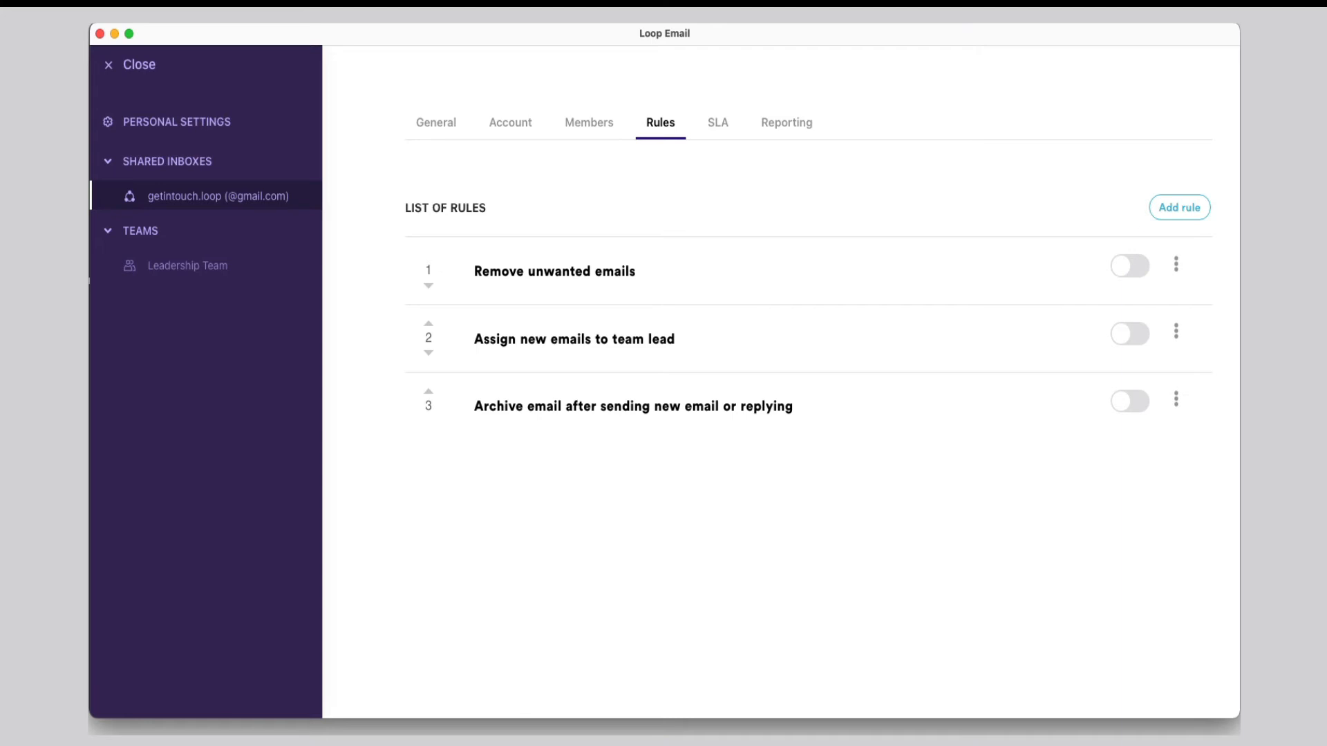
left_click(1190, 206)
left_click(1192, 208)
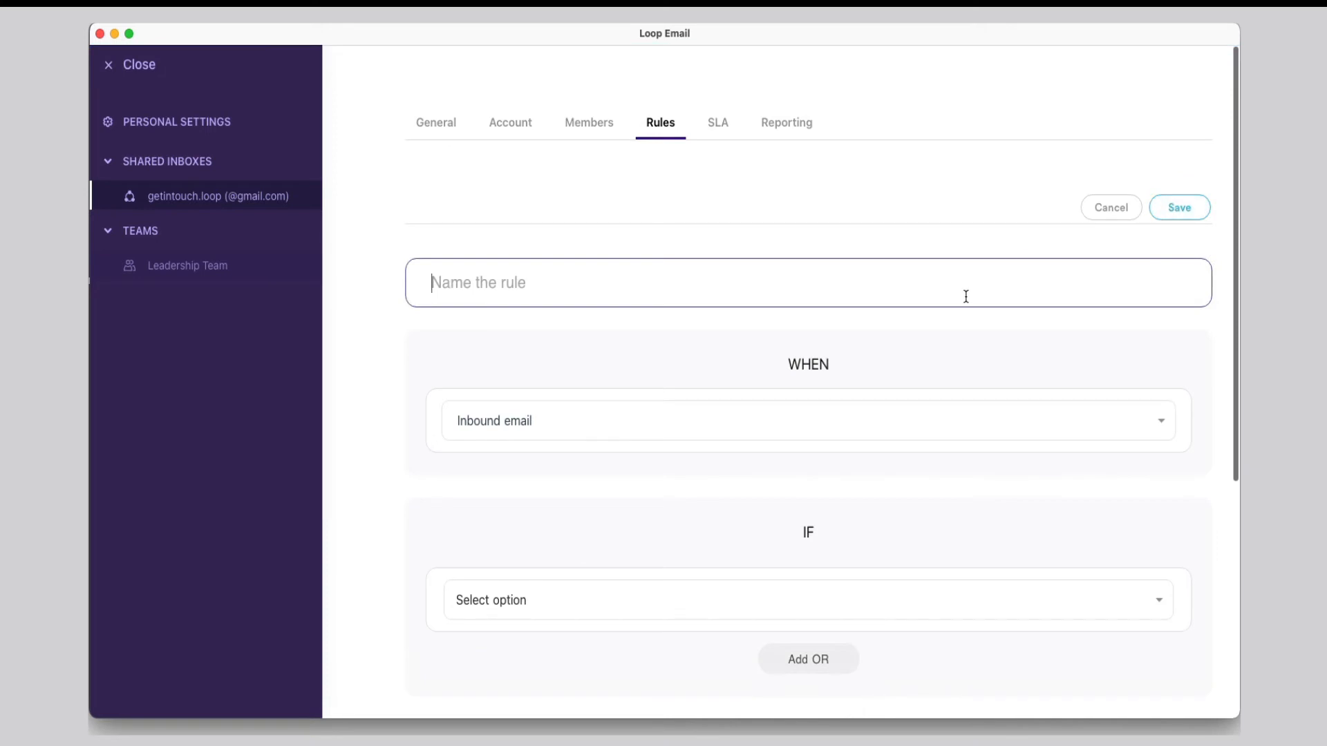
type("Login issues to Emily")
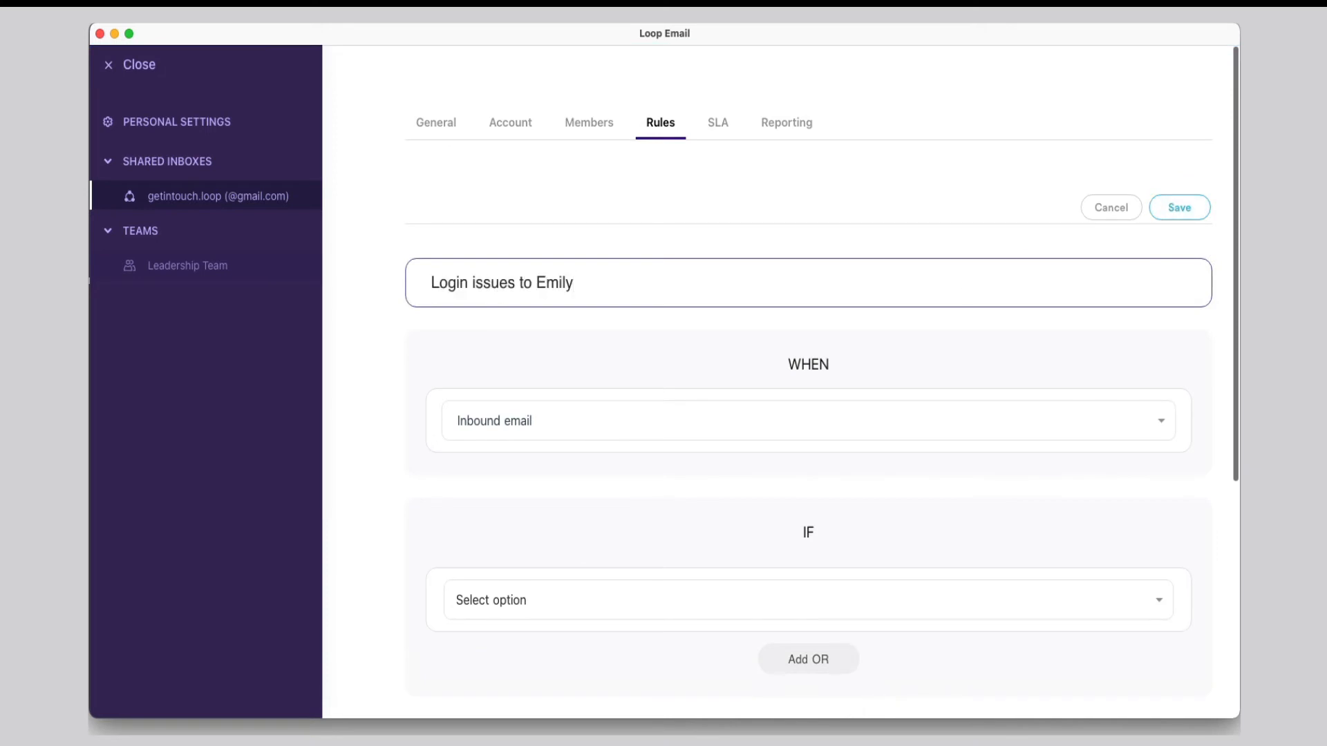
left_click(1067, 332)
- Set the rule's IF condition to Email body (plain text) contains "login"
scroll(1062, 339, "down", 1)
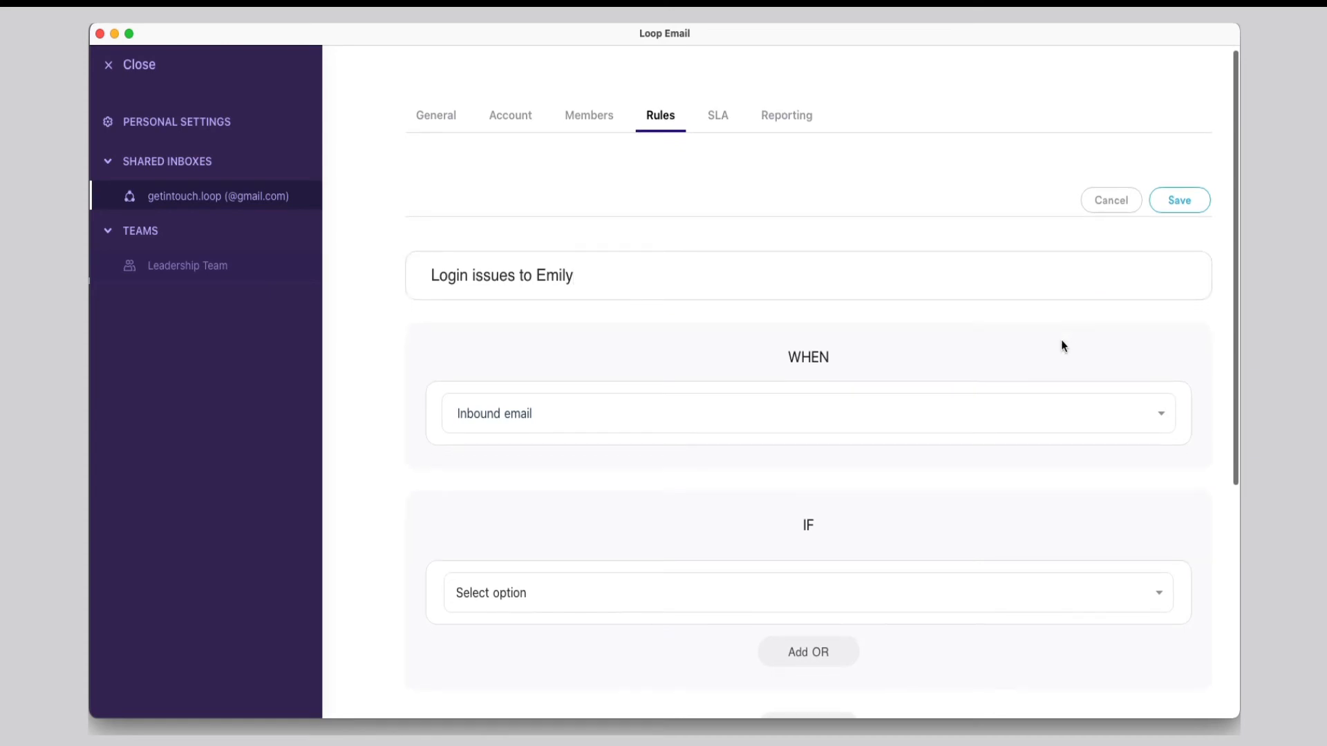
scroll(1061, 341, "down", 2)
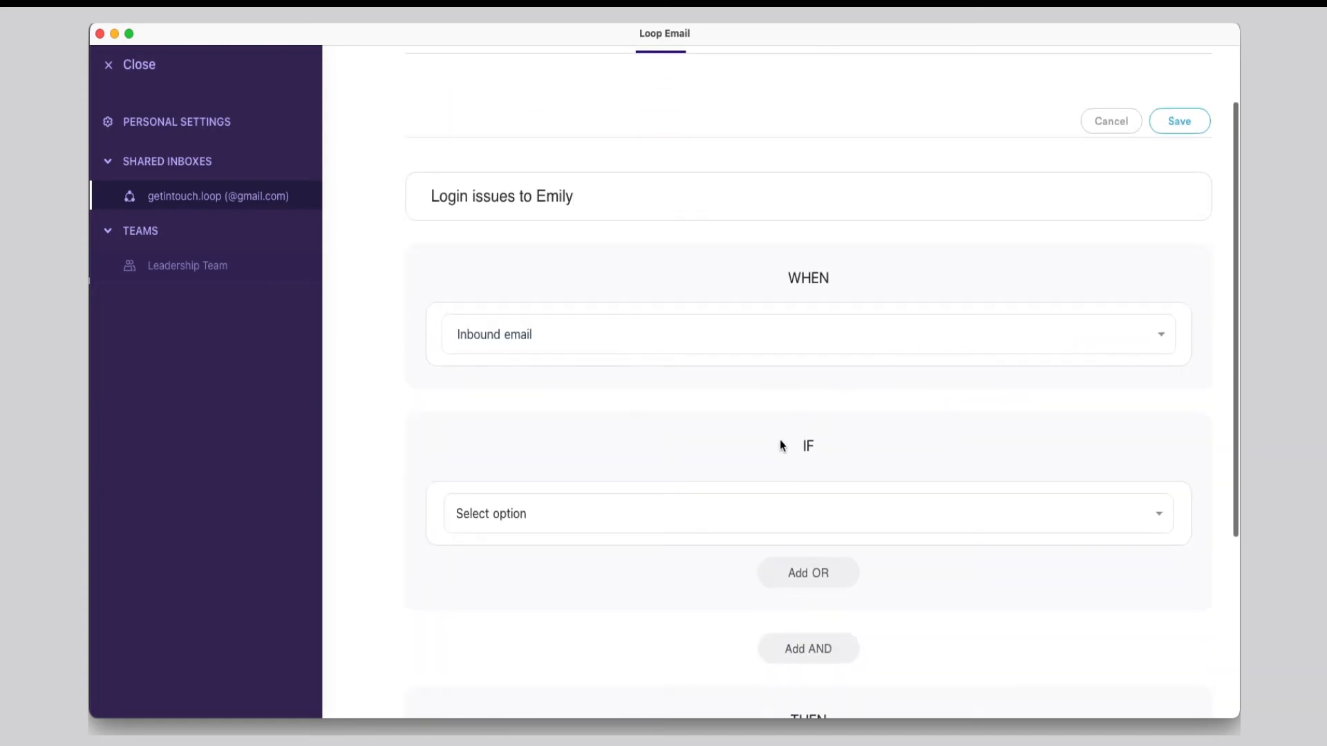
left_click(770, 523)
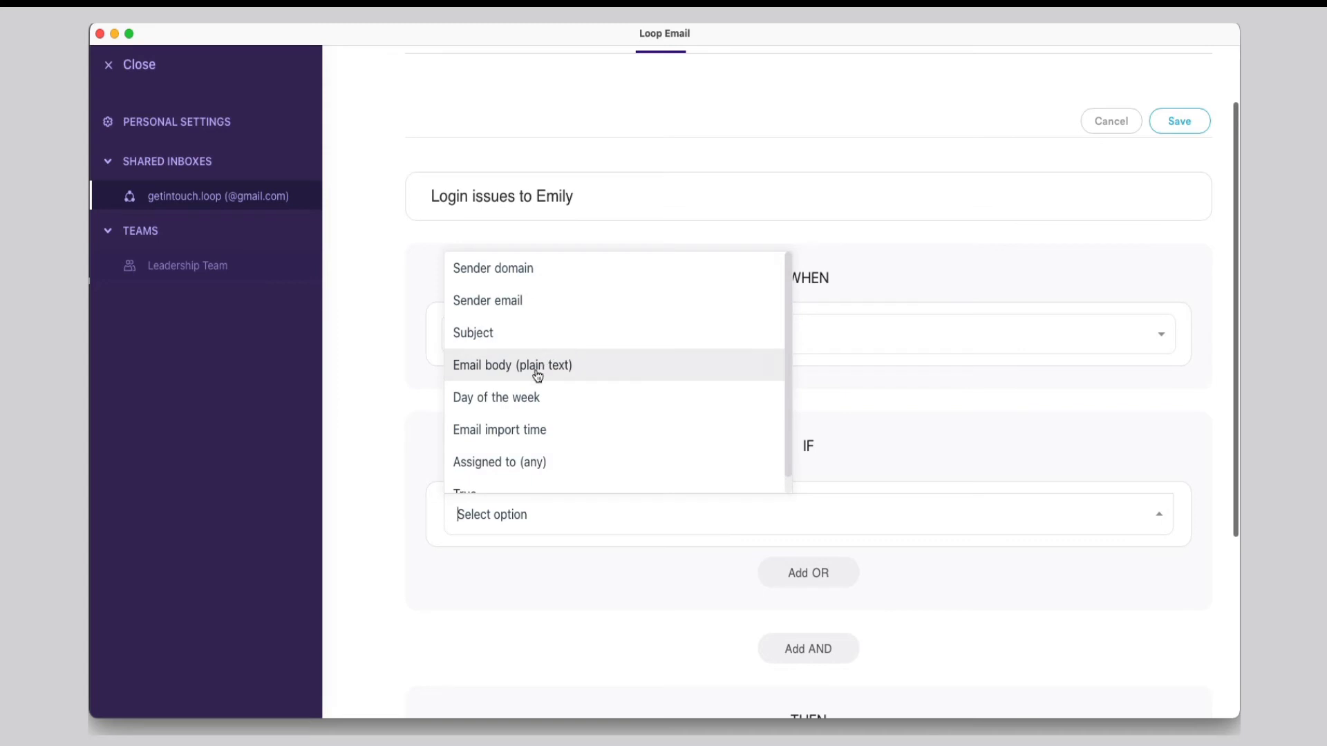
left_click(537, 365)
left_click(743, 518)
type("login")
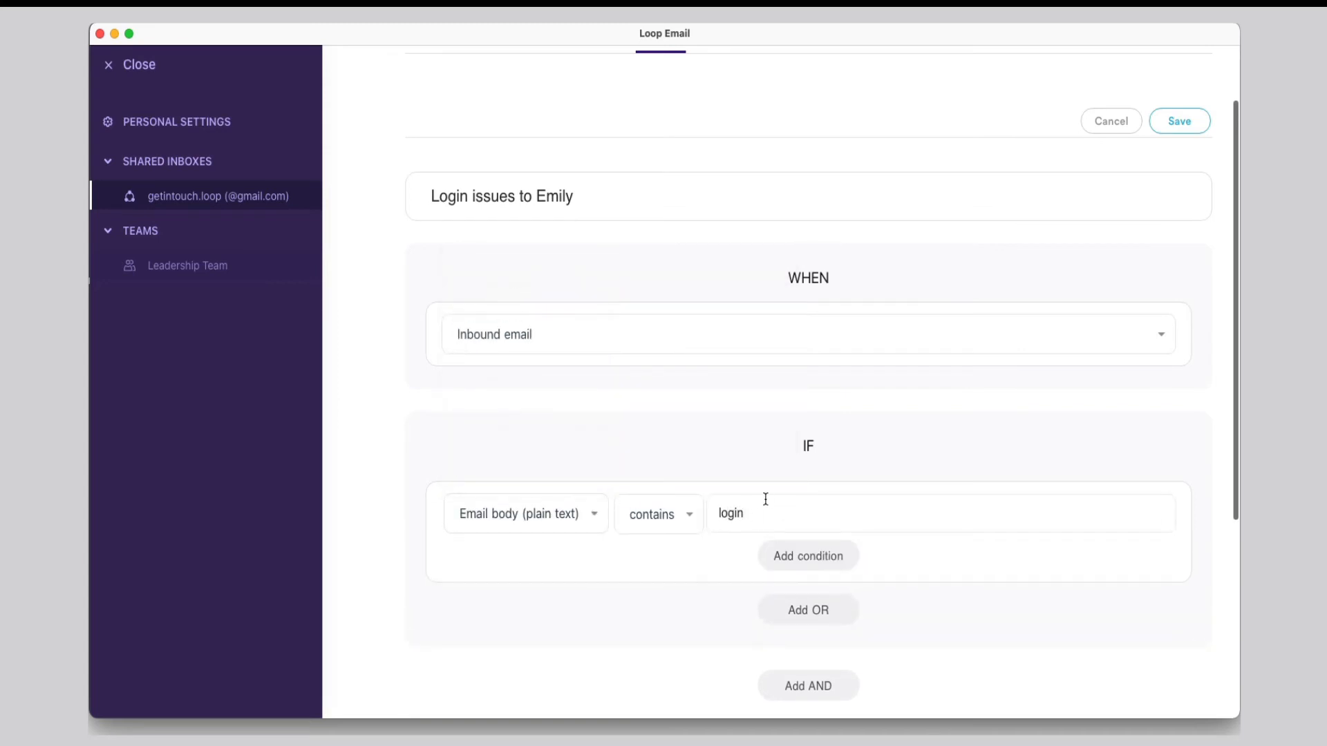
- Set the rule's THEN action to Assign to the first listed agent and save the rule
scroll(776, 528, "down", 10)
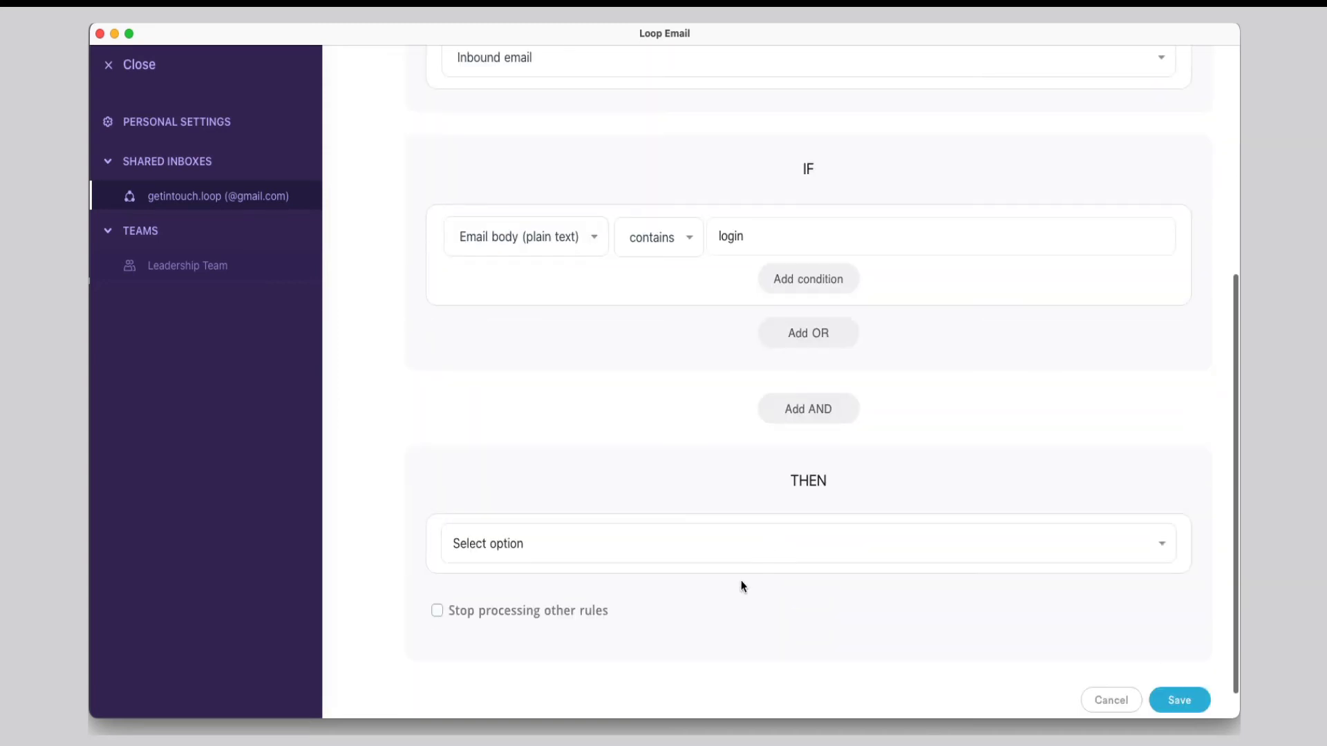
left_click(746, 546)
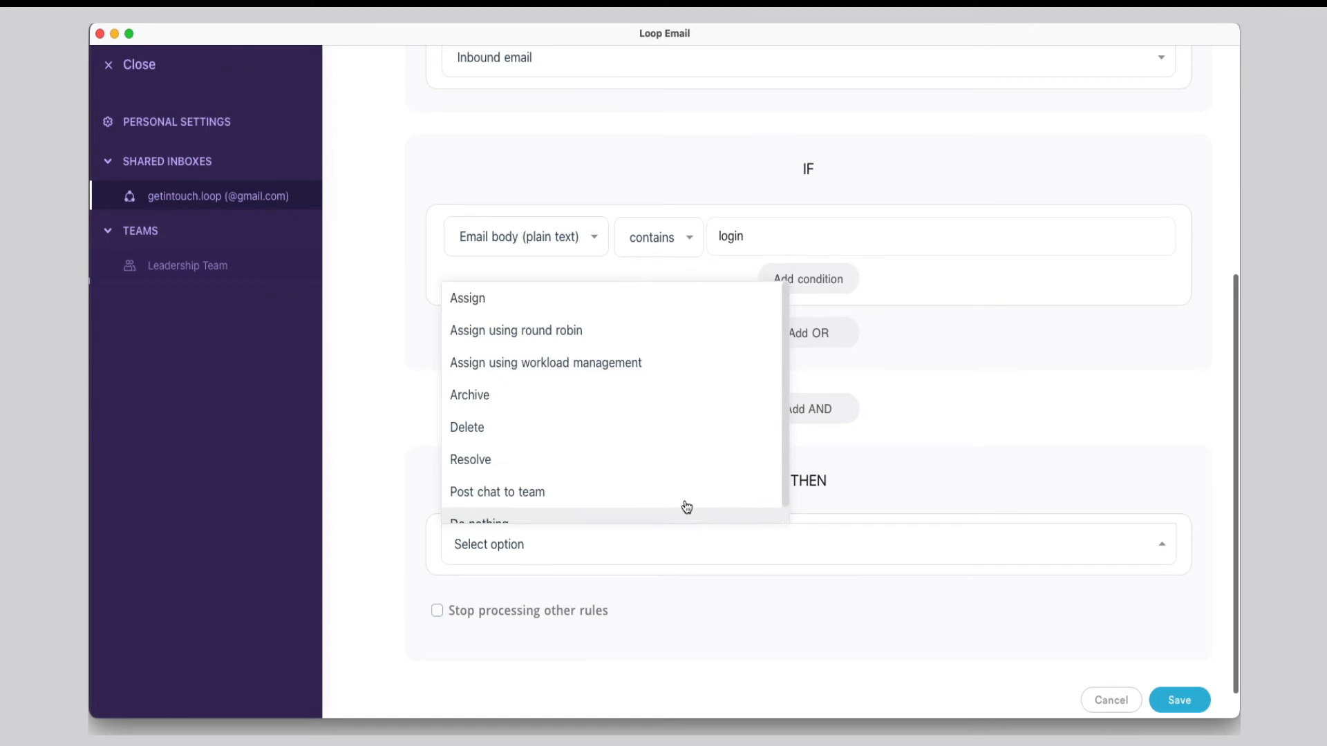
left_click(547, 297)
left_click(688, 533)
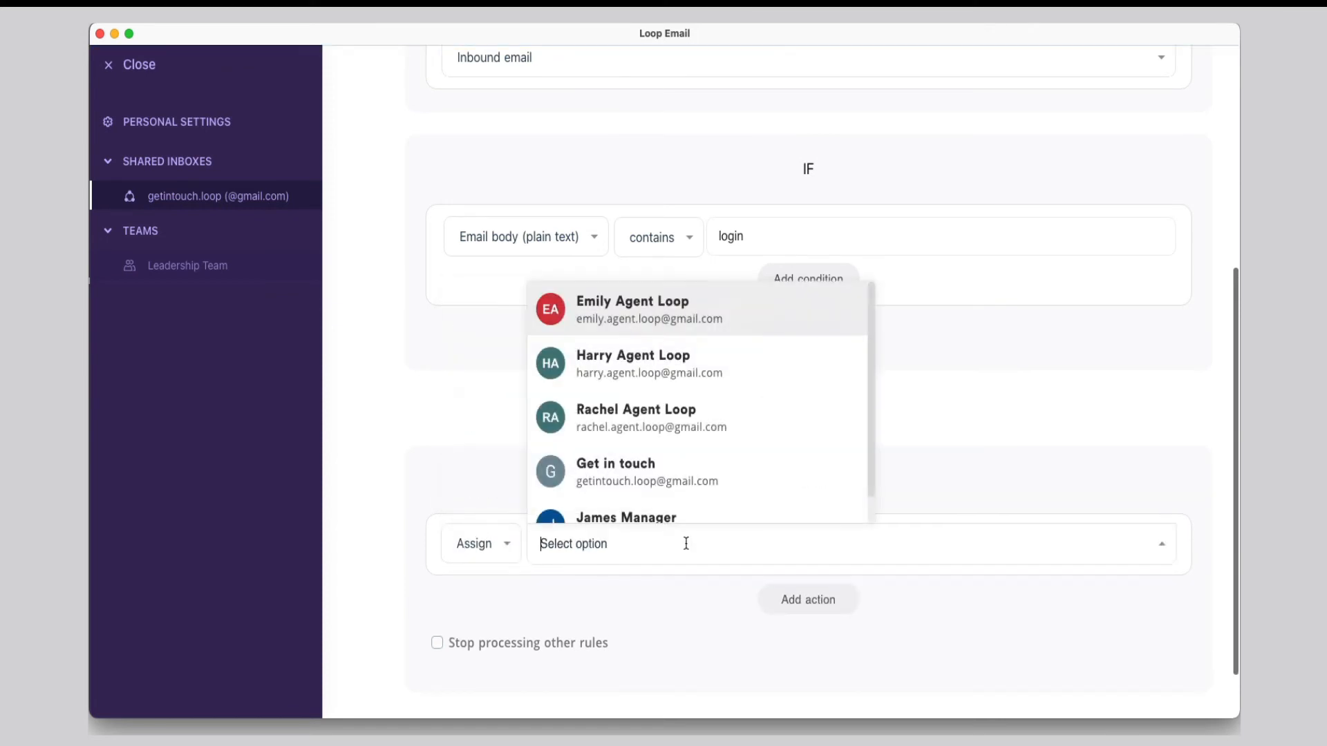
left_click(615, 332)
scroll(1078, 477, "down", 2)
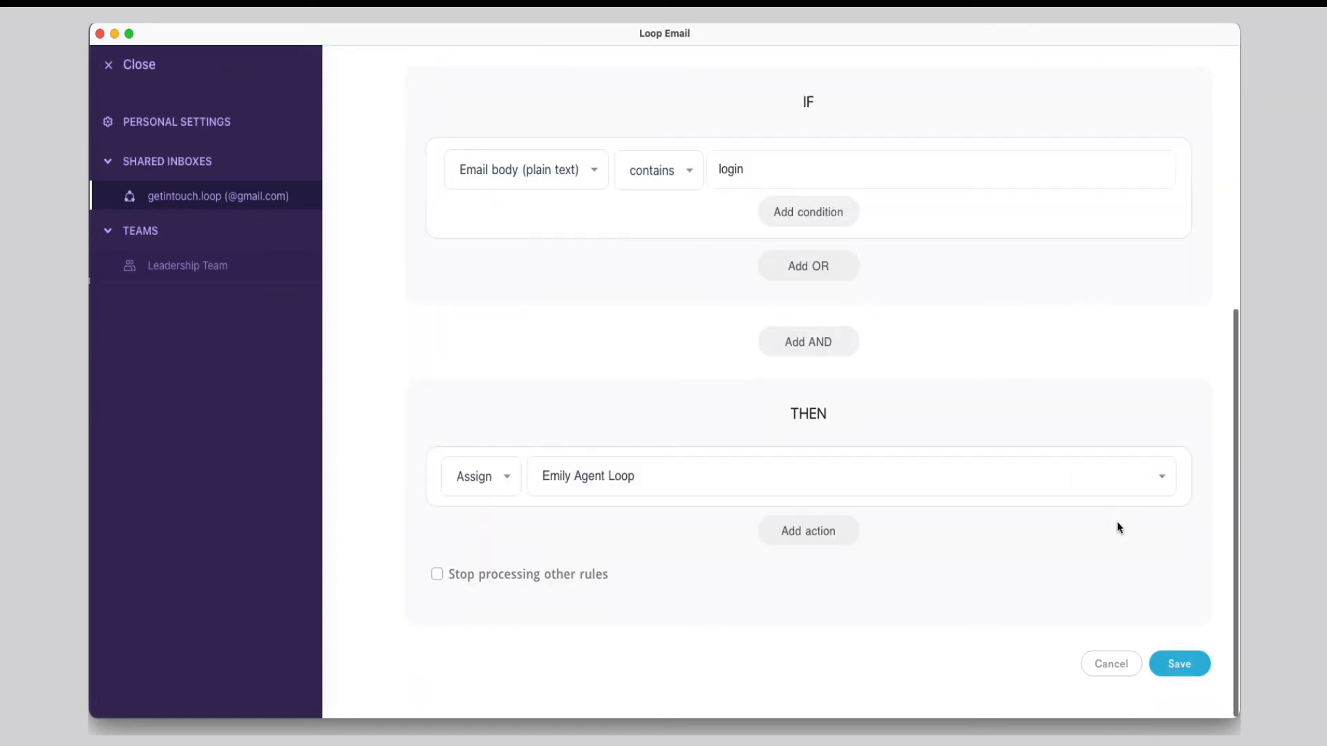
left_click(1178, 663)
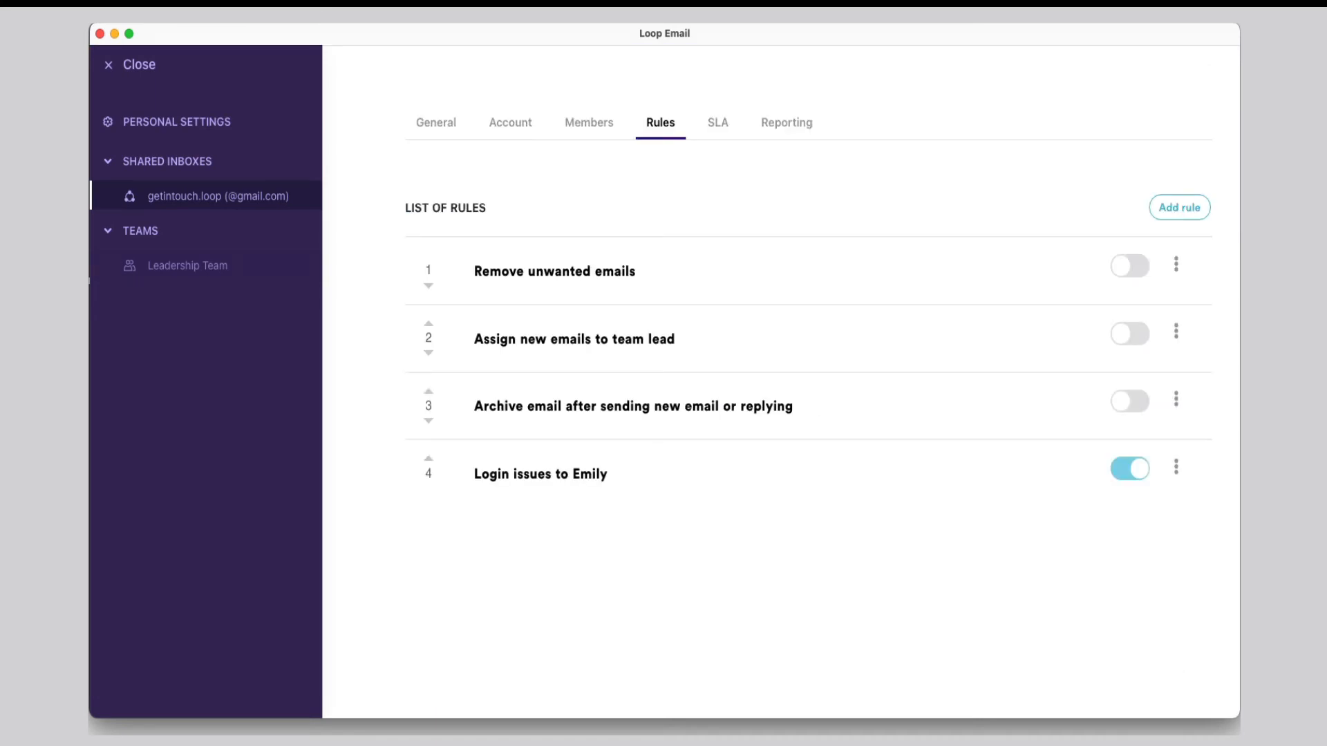
- Set the SLA respond time policy's time to reply to 2 hours and save it
left_click(718, 123)
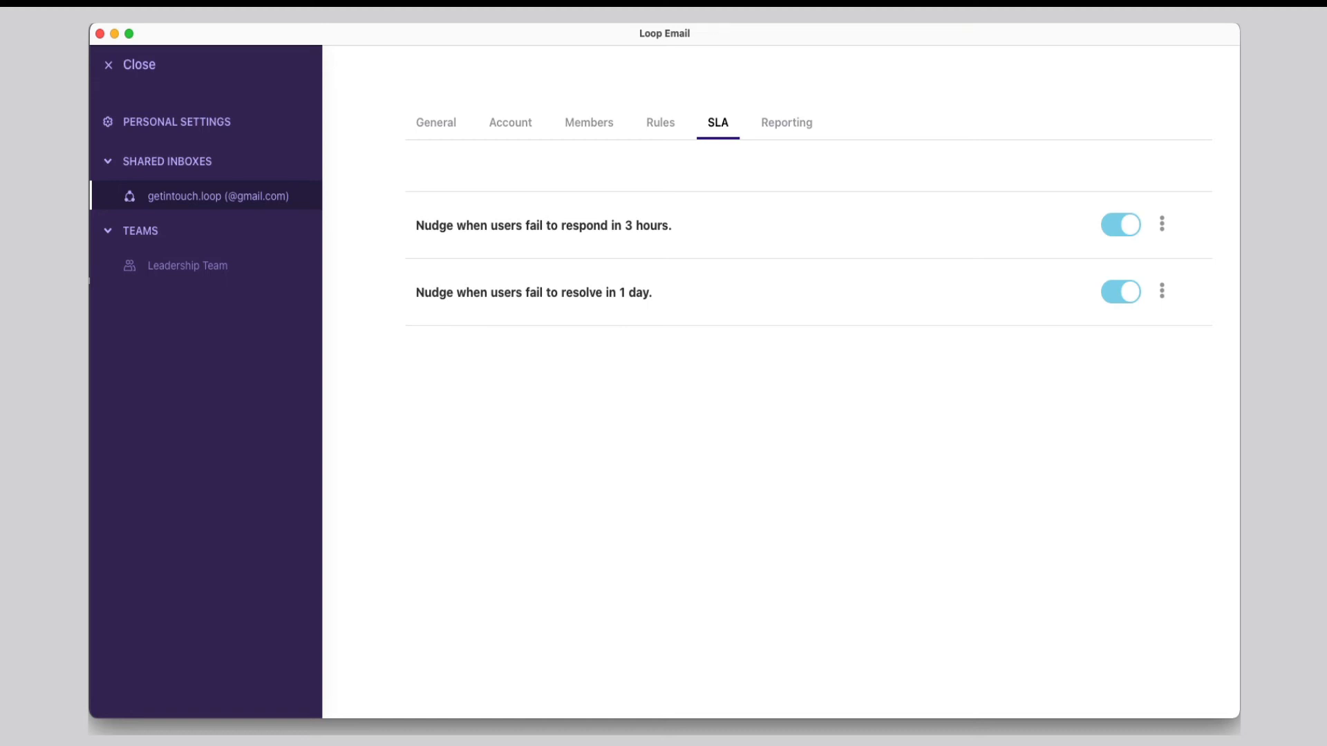
left_click(1162, 225)
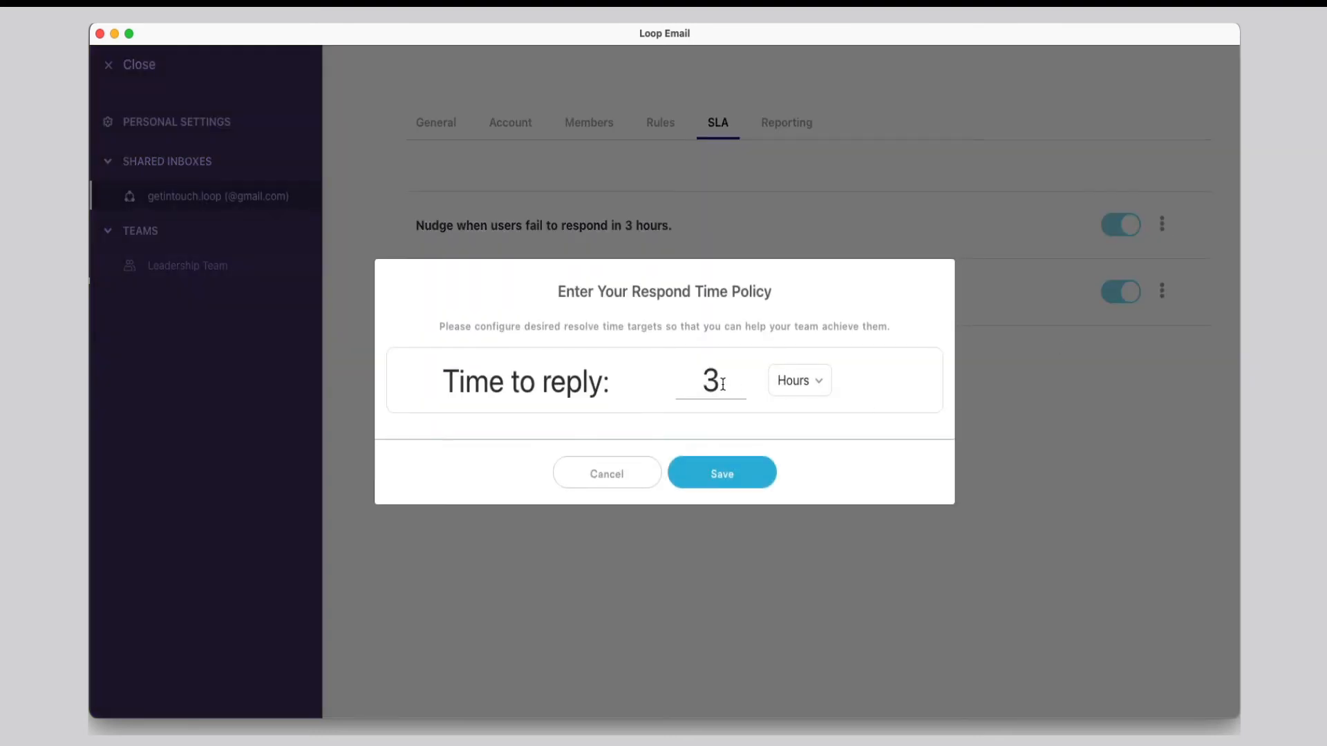
left_click(719, 380)
key("BackSpace")
type("2")
left_click(801, 394)
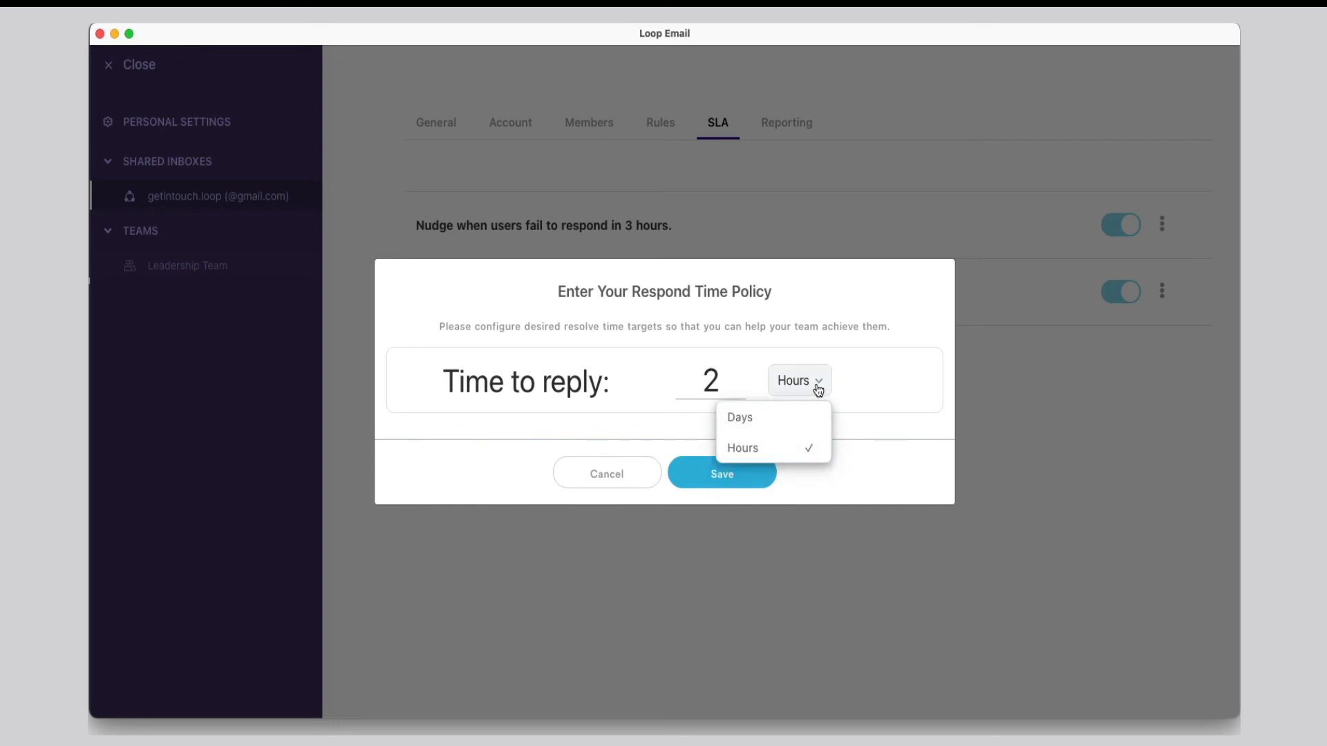
left_click(818, 391)
left_click(745, 477)
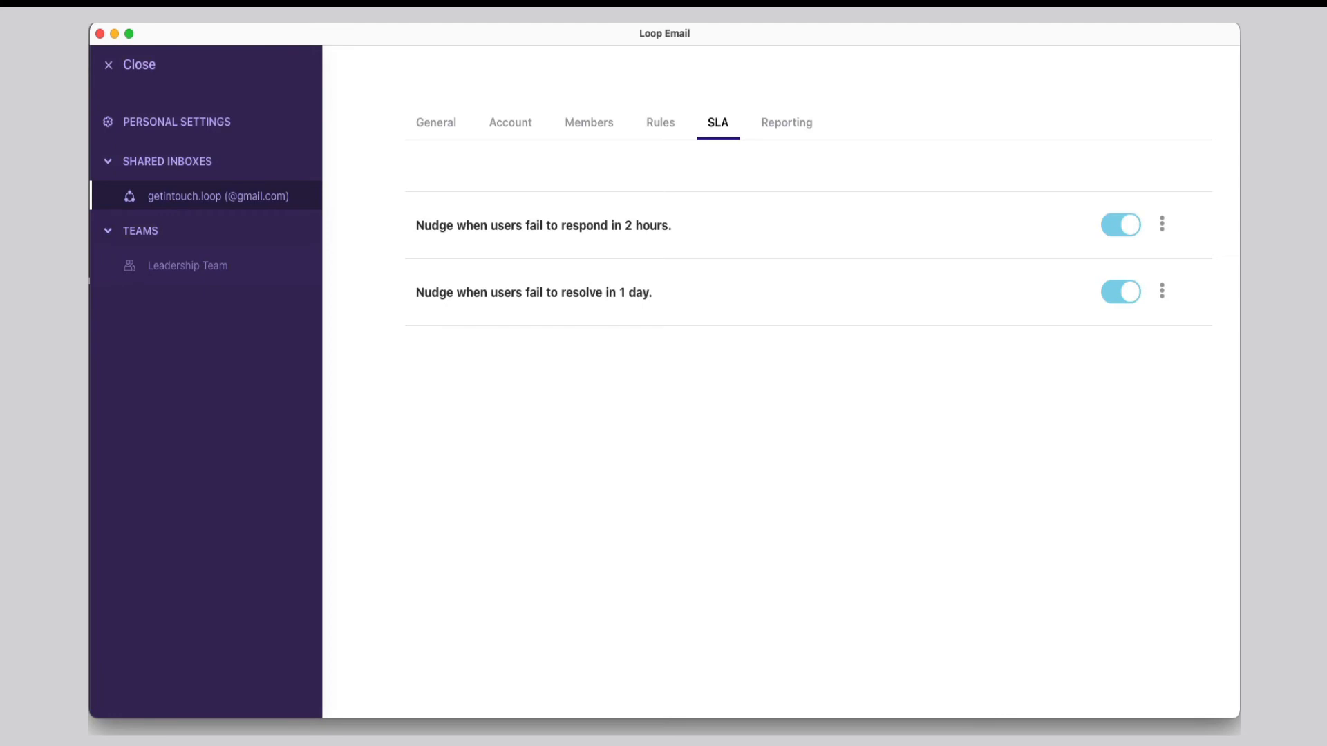
- Open the shared inbox's Reporting settings and switch reporting off and back on
left_click(787, 122)
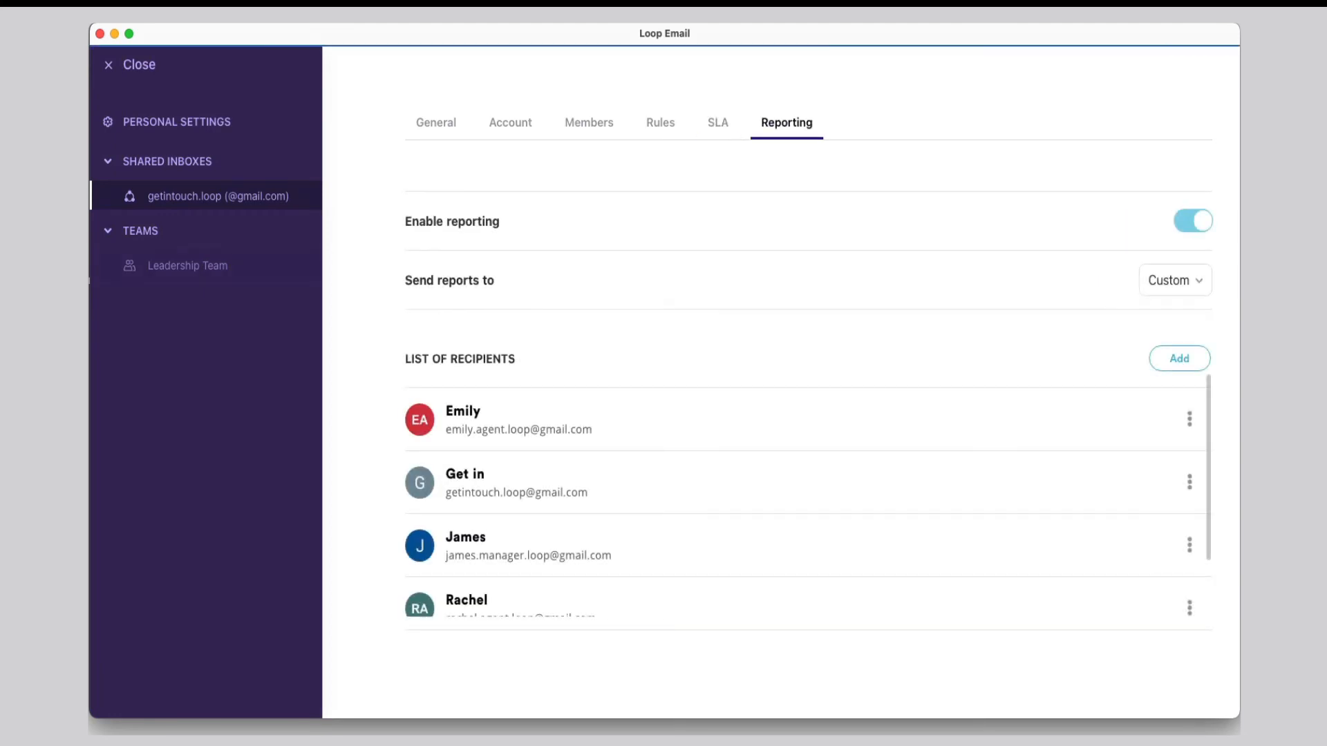
left_click(1197, 229)
left_click(1197, 230)
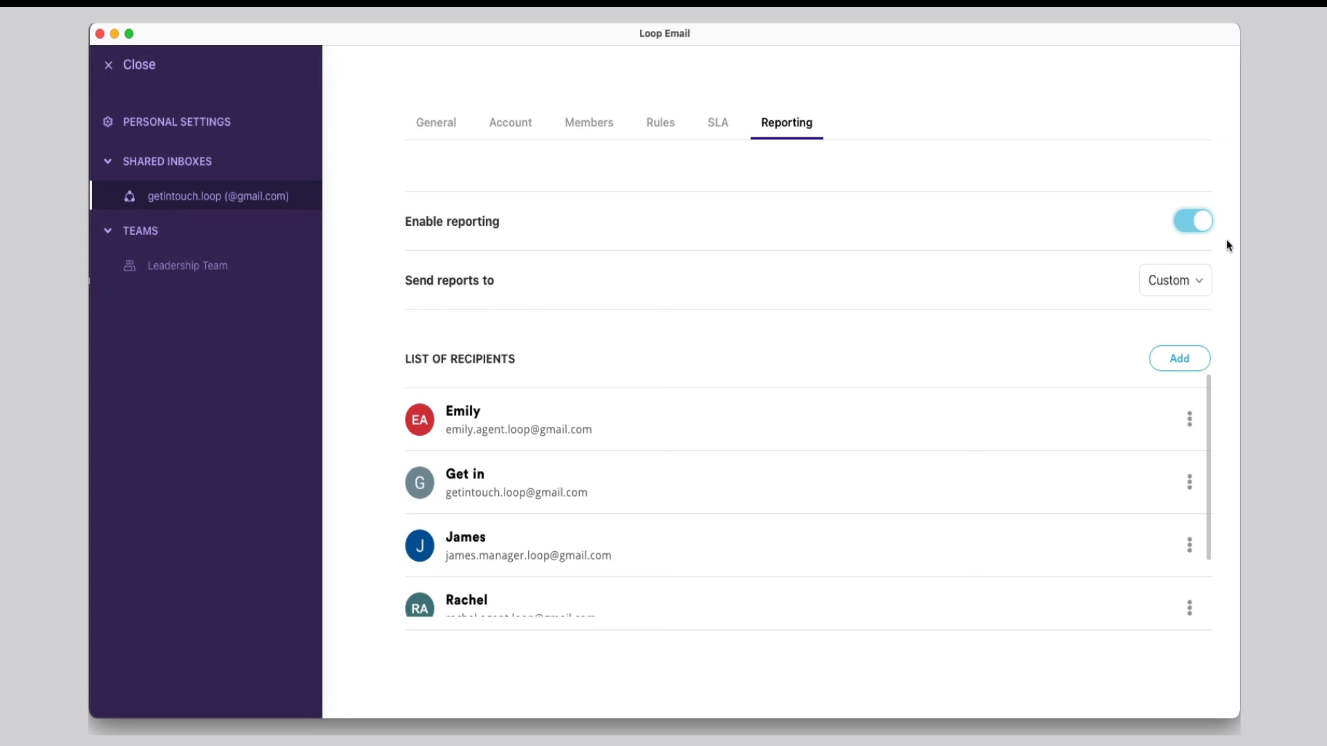
- Check the choices for who reports are sent to and the contacts available as additional recipients, leaving both unchanged
left_click(1201, 284)
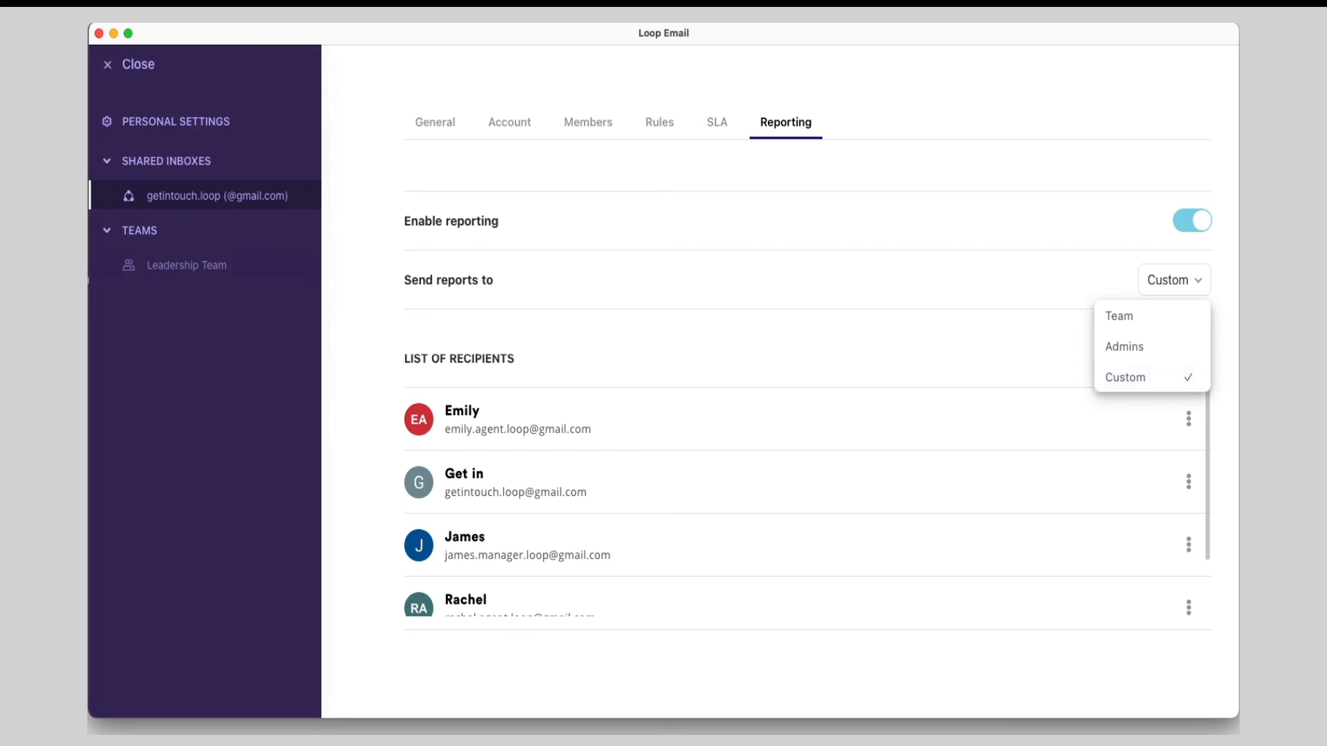
key("Escape")
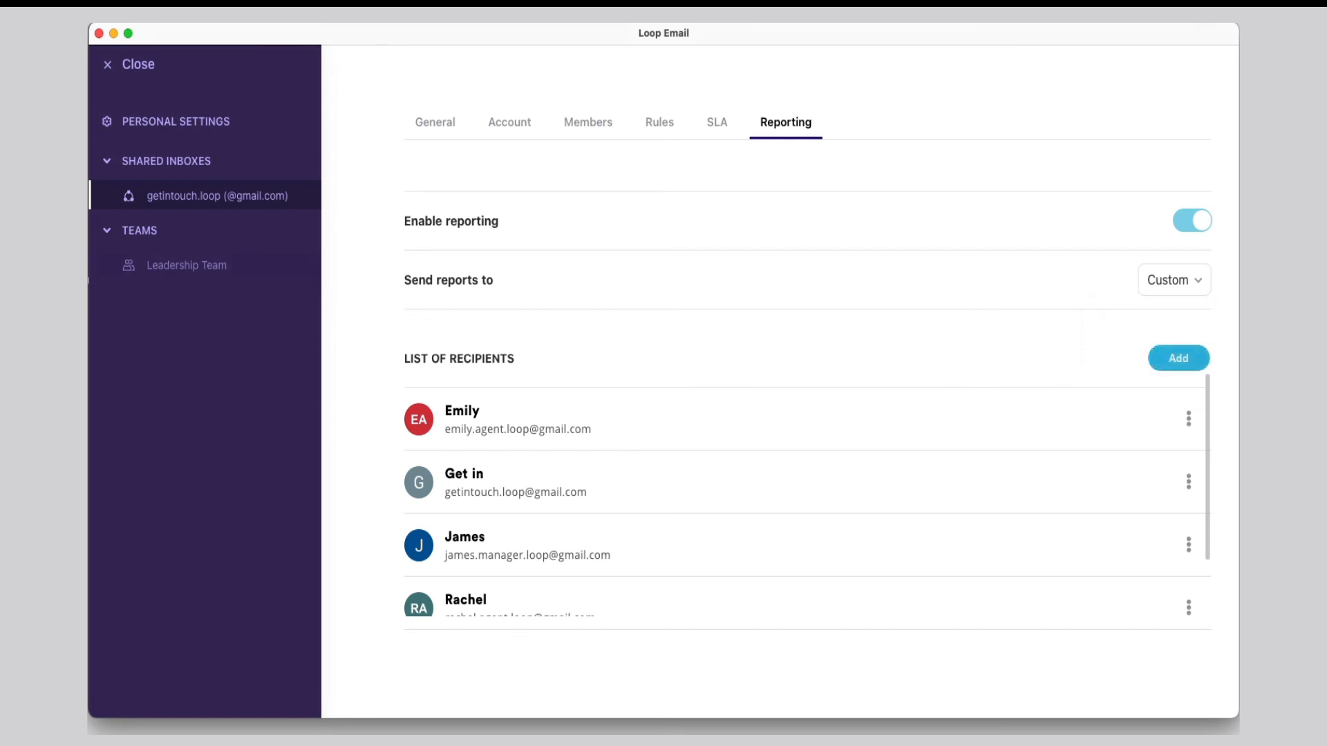
left_click(1193, 359)
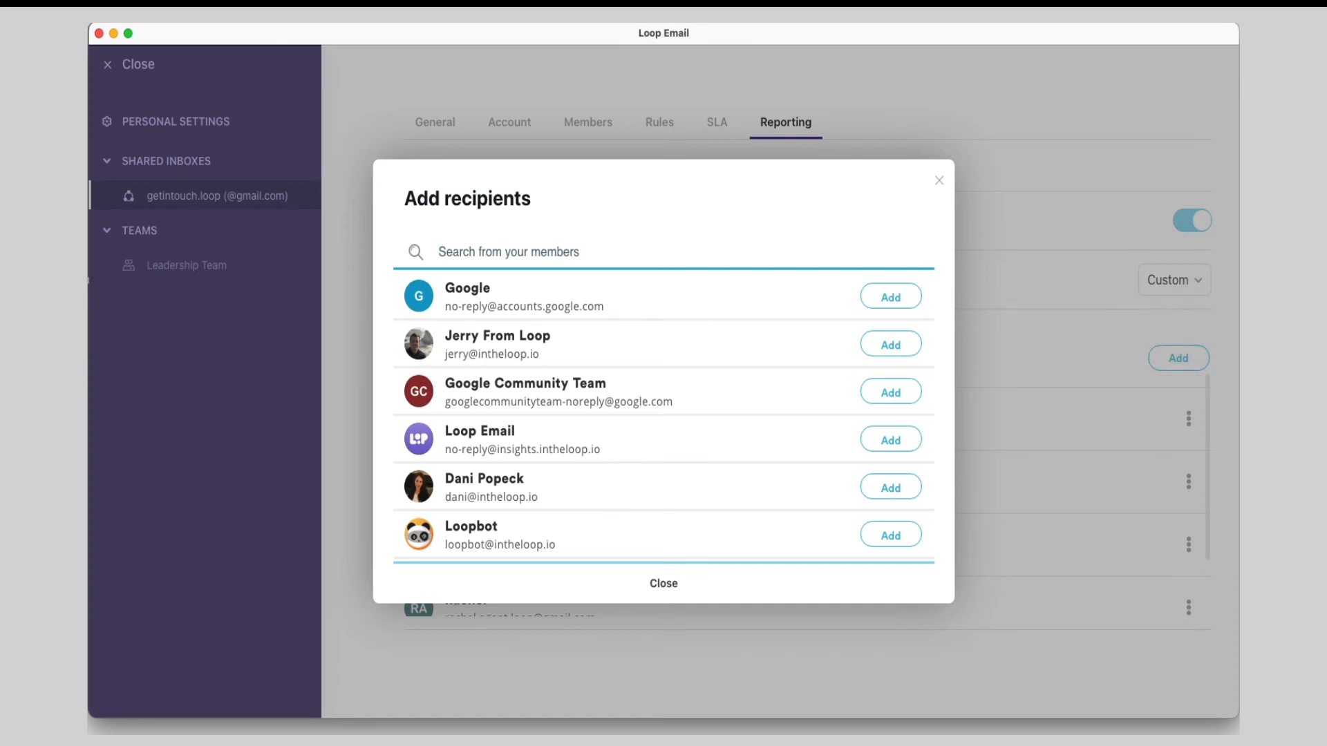
key("Escape")
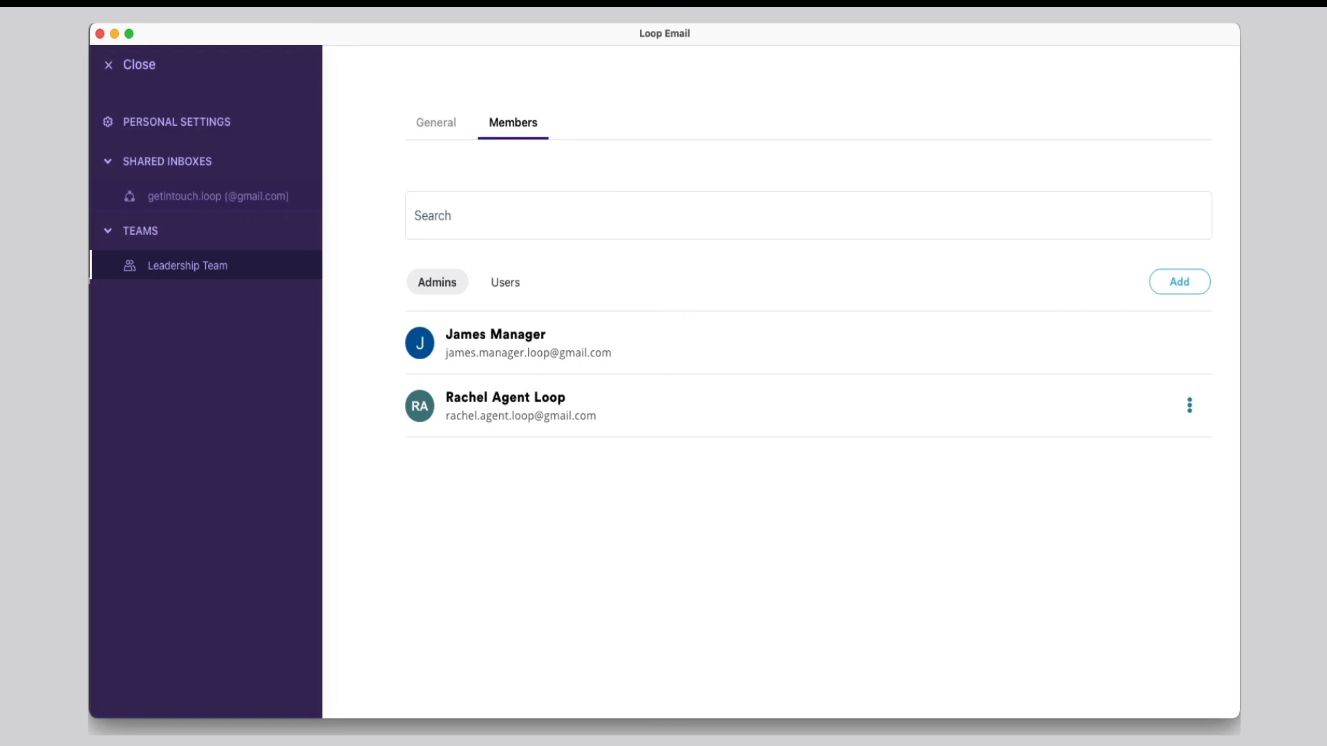
- Examine the role and removal options for the Leadership Team's second admin and for its regular users
left_click(1189, 406)
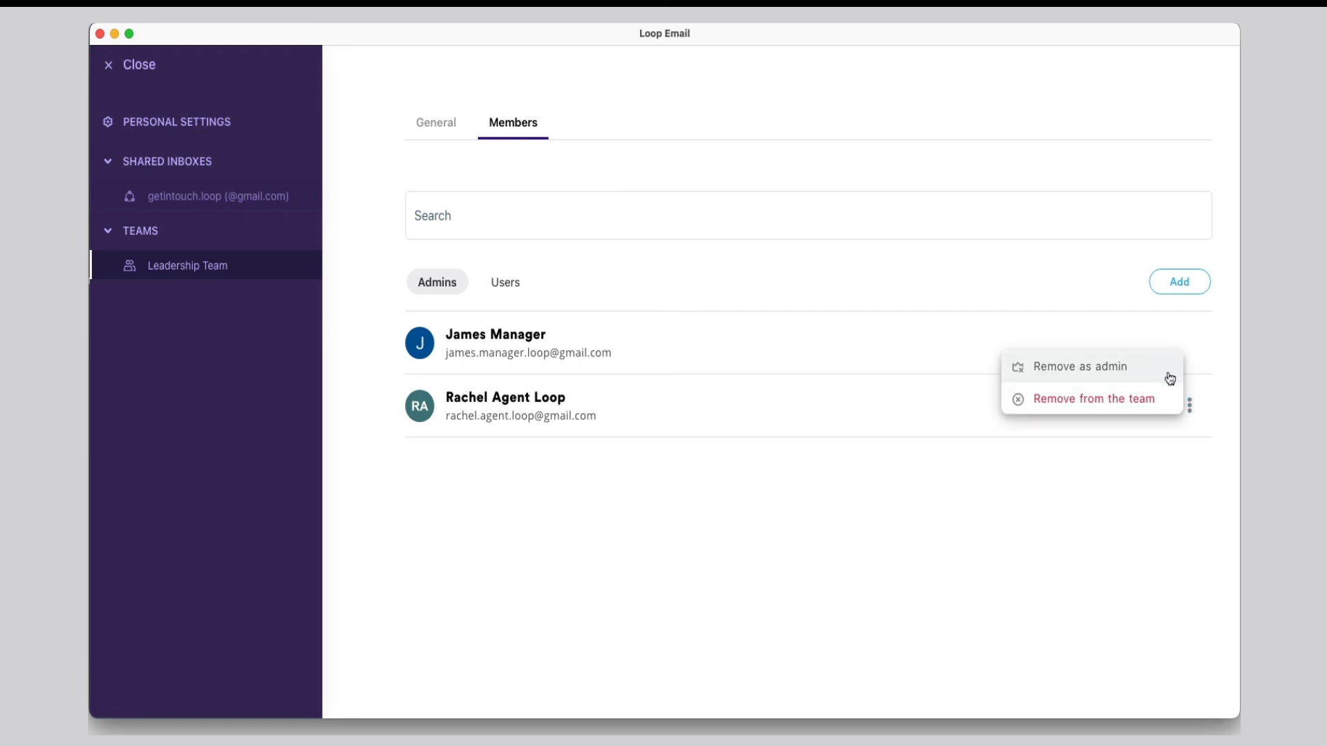
left_click(1190, 451)
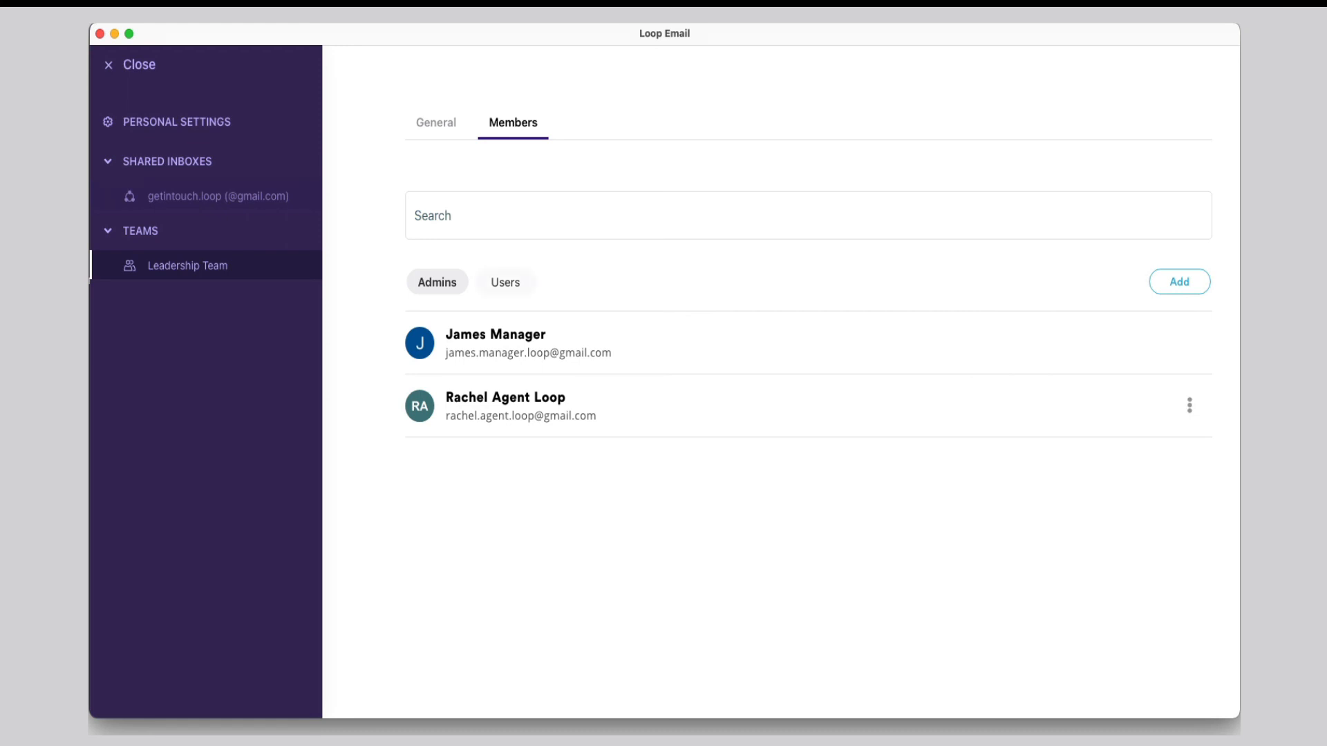
left_click(505, 282)
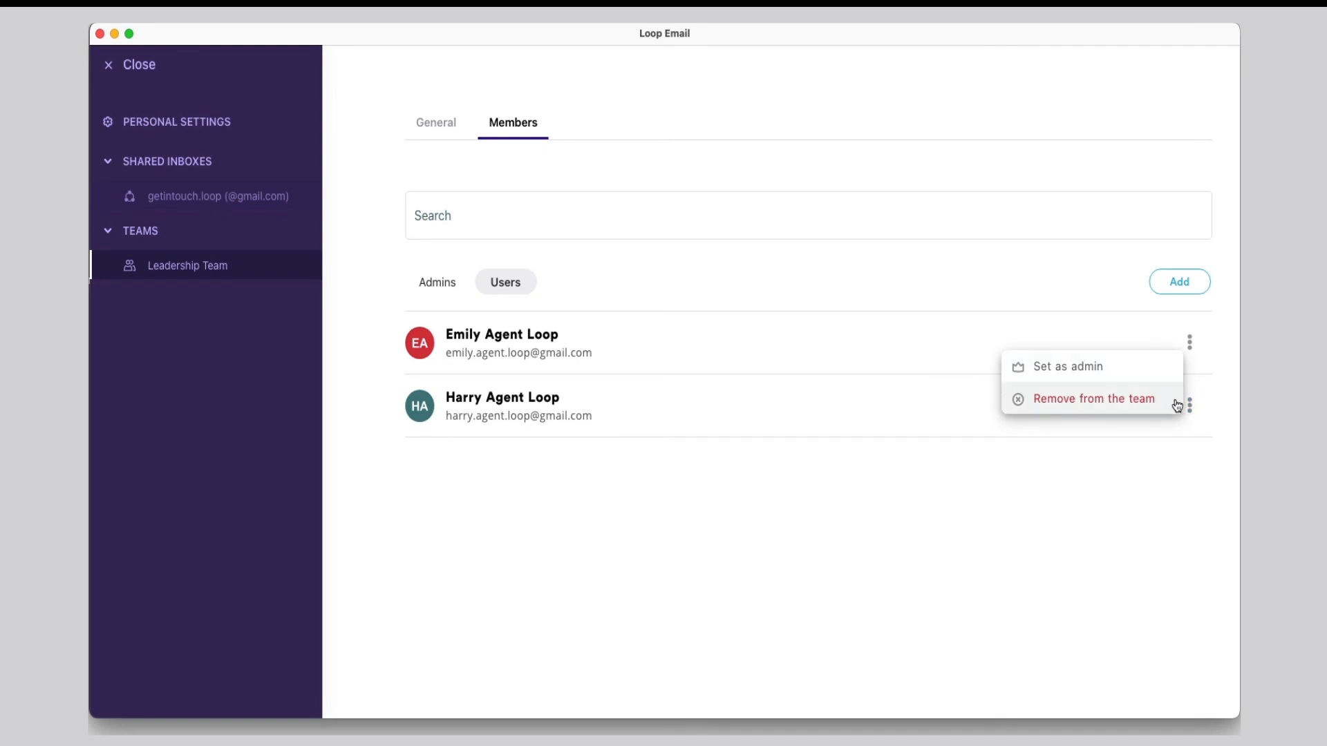
left_click(1175, 459)
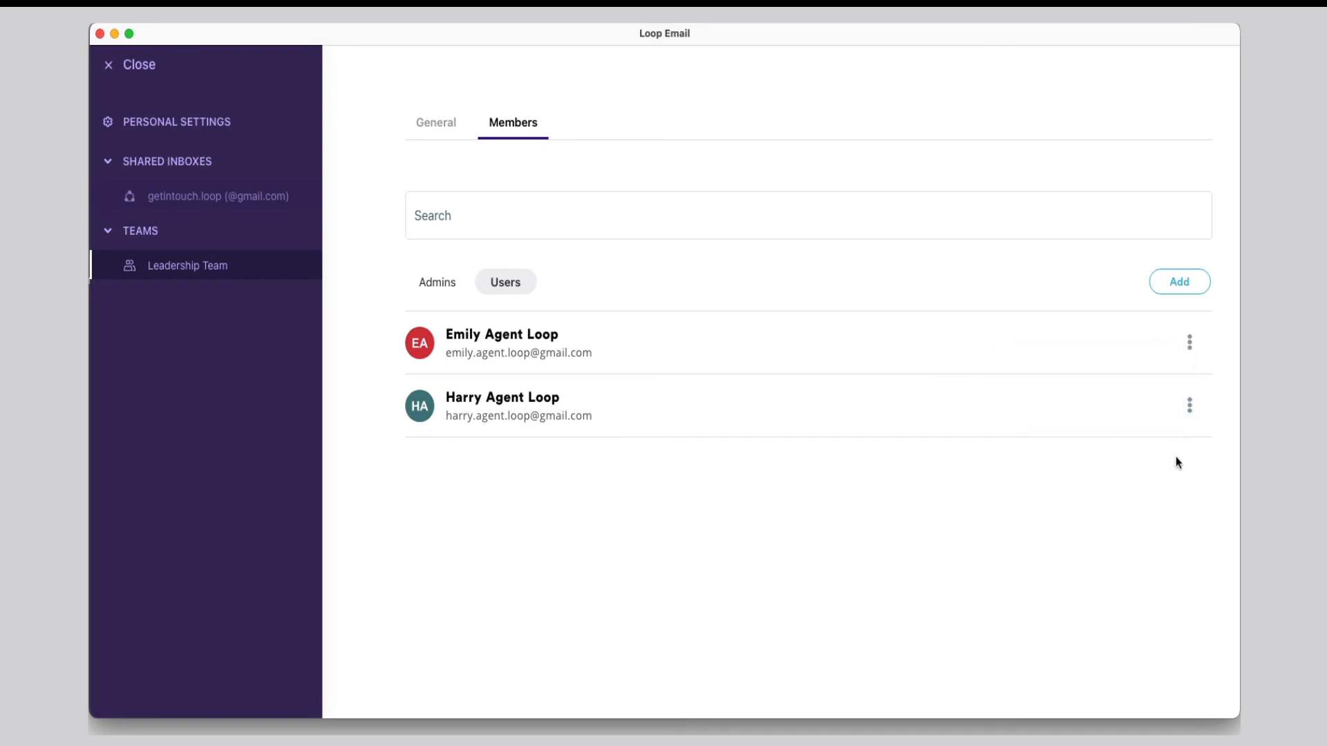